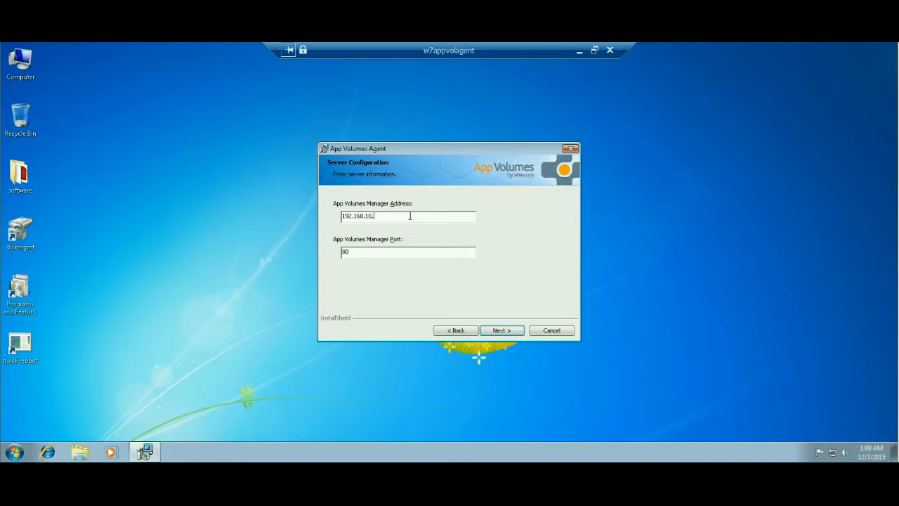
Step: Complete the App Volumes Agent installation with manager address 192.168.10.50 and restart the system
type("50")
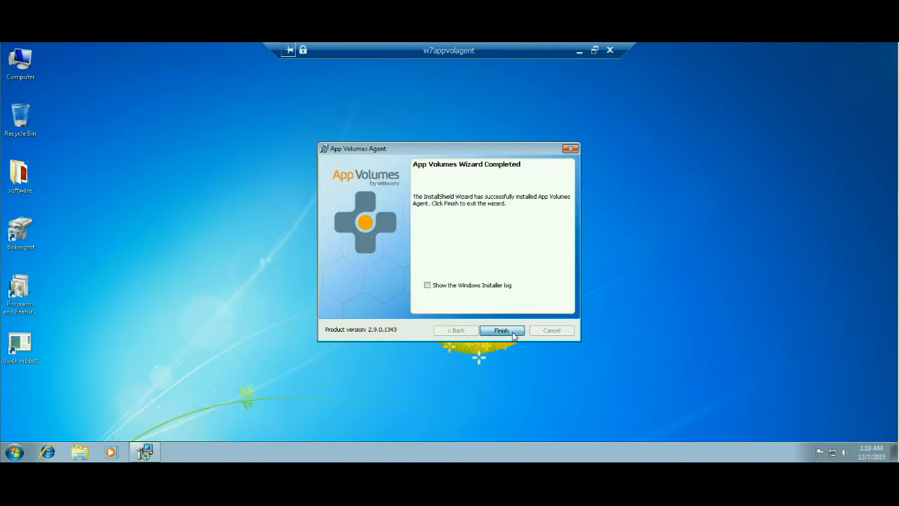
left_click(501, 331)
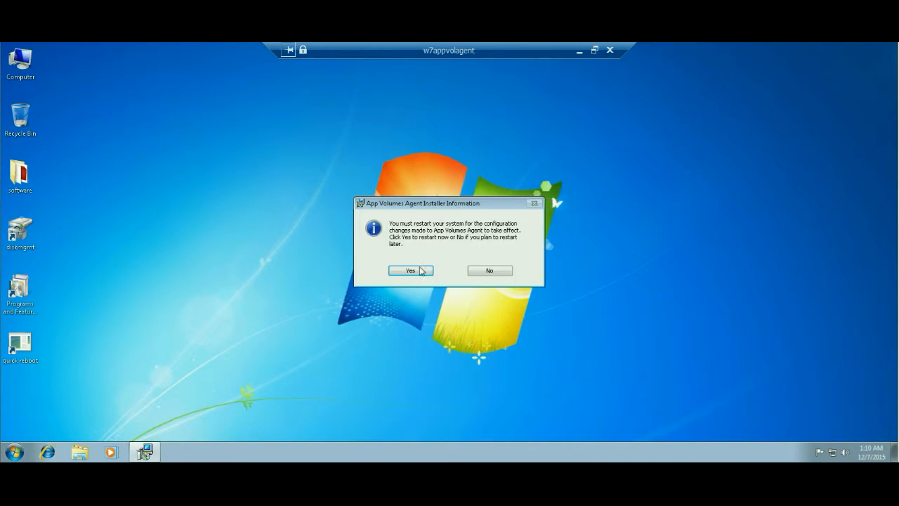
left_click(420, 273)
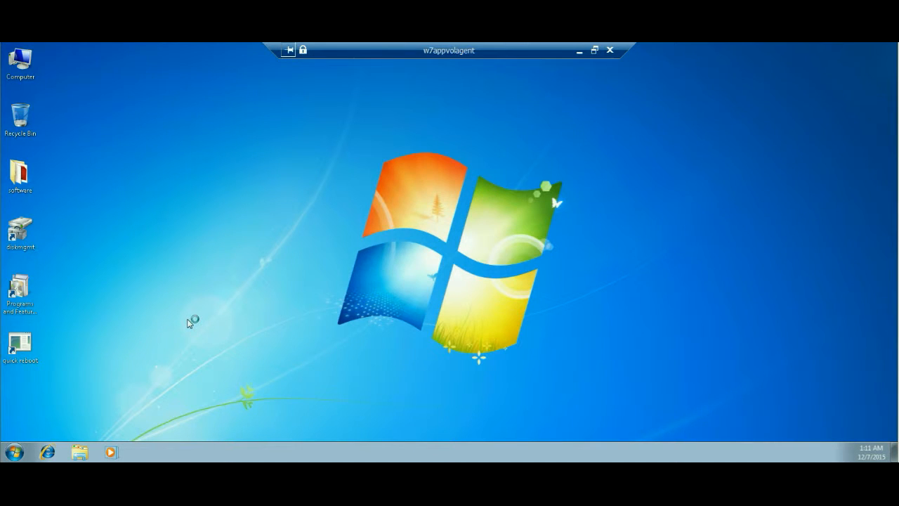
Step: Look up the App Volumes Agent entry in Programs and Features and close the window
left_click(33, 281)
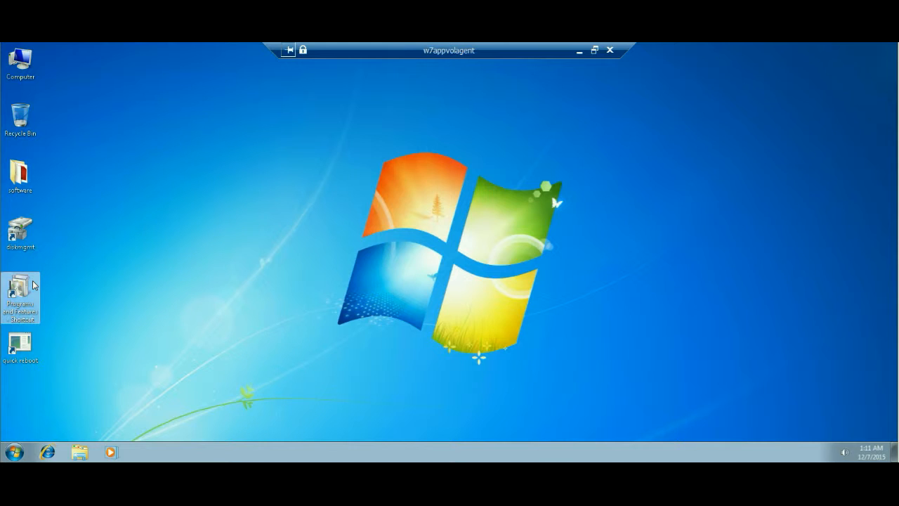
double_click(33, 281)
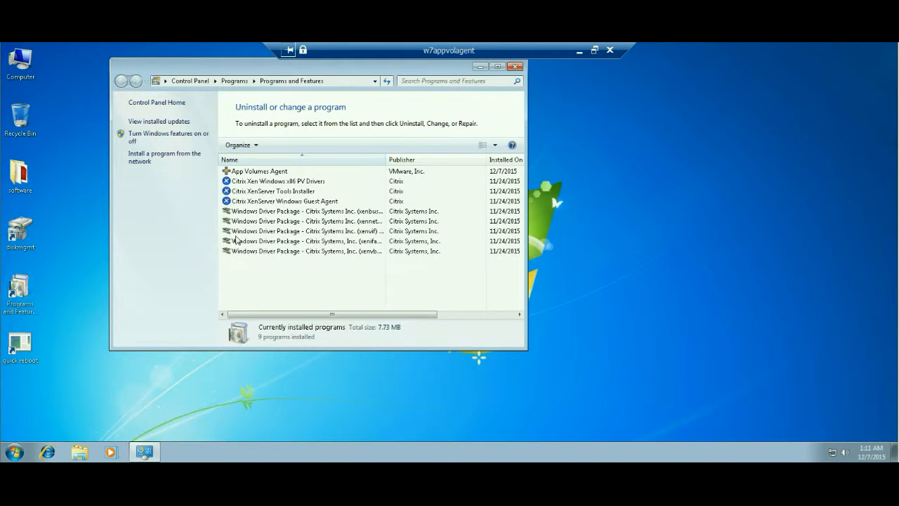
left_click(265, 175)
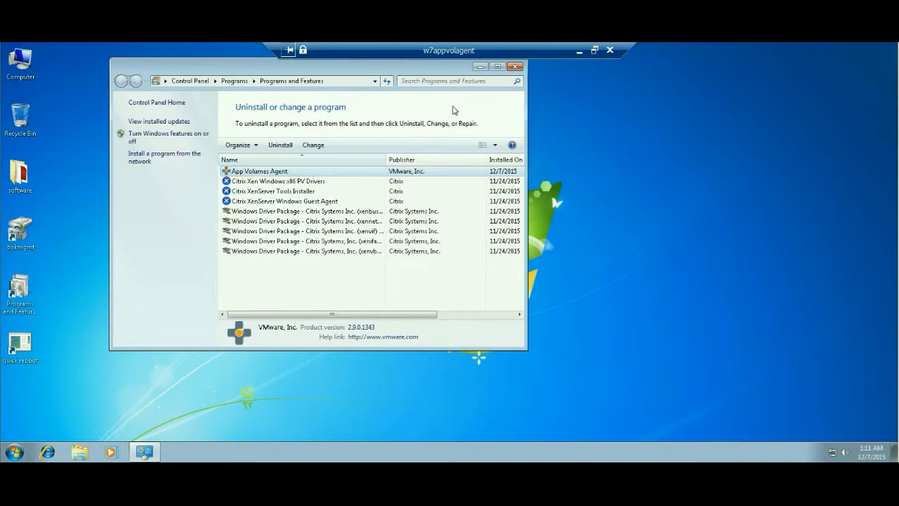
left_click(515, 67)
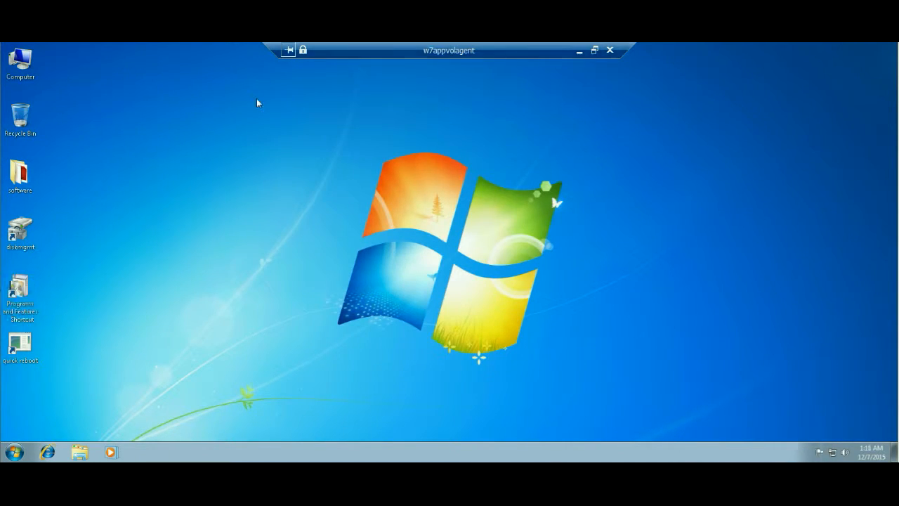
Step: Examine the machine's disks and volumes in a maximized Disk Management window and close it
double_click(21, 233)
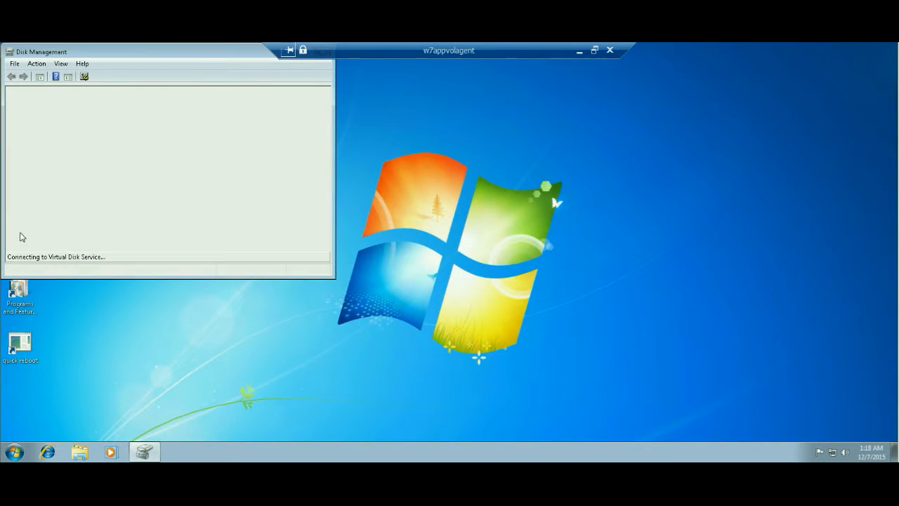
double_click(184, 53)
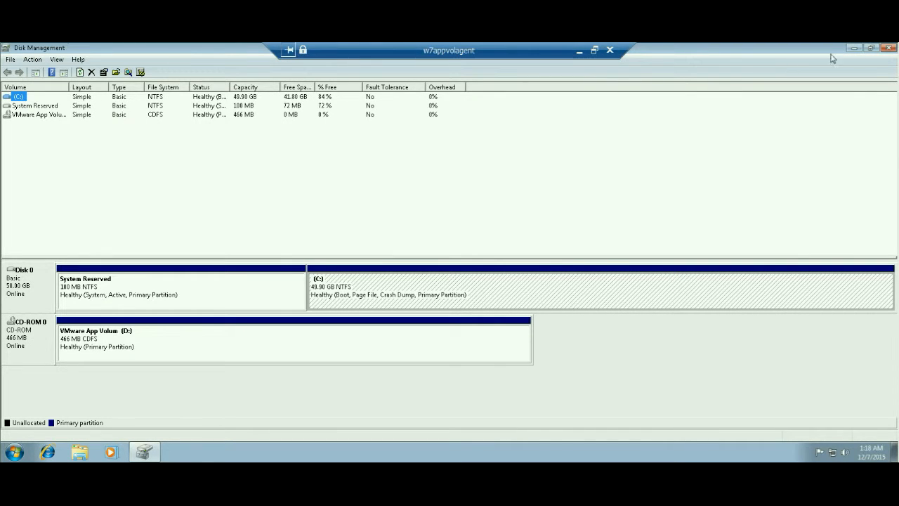
left_click(887, 48)
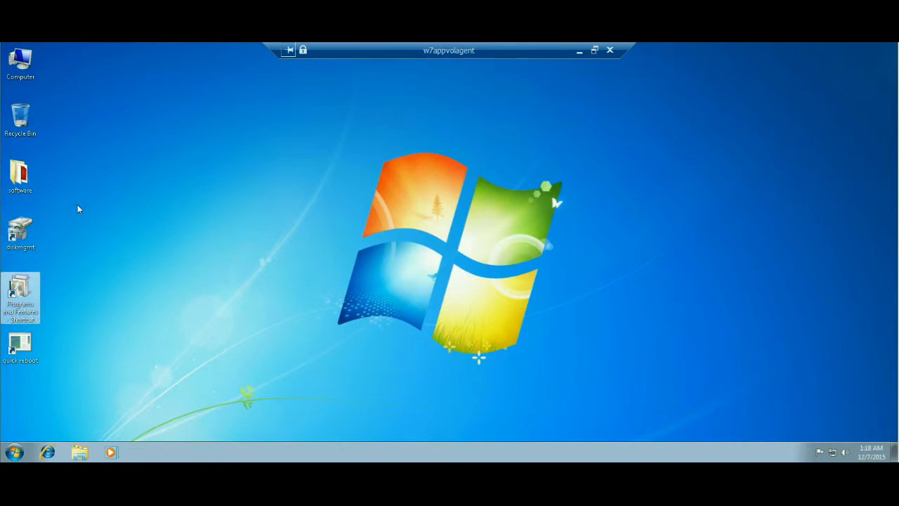
Step: Examine the application installers in the desktop's software folder and close the folder
double_click(21, 176)
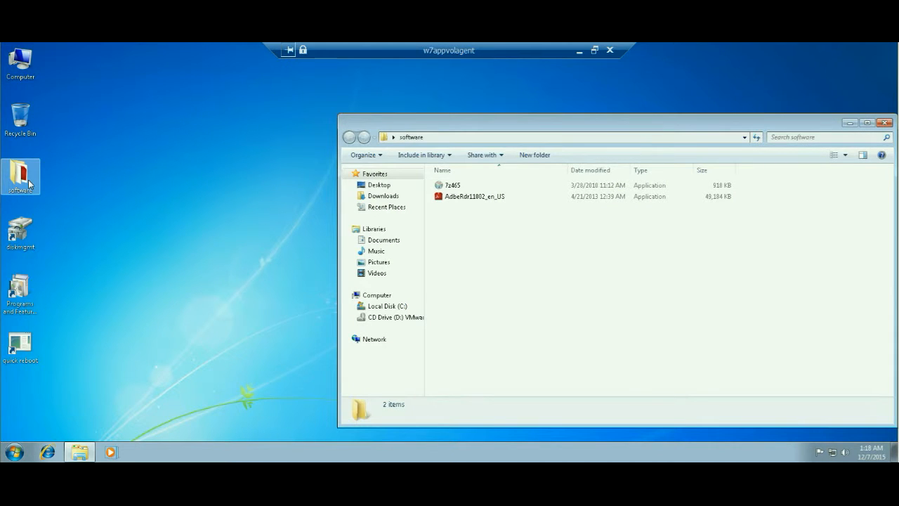
right_click(440, 128)
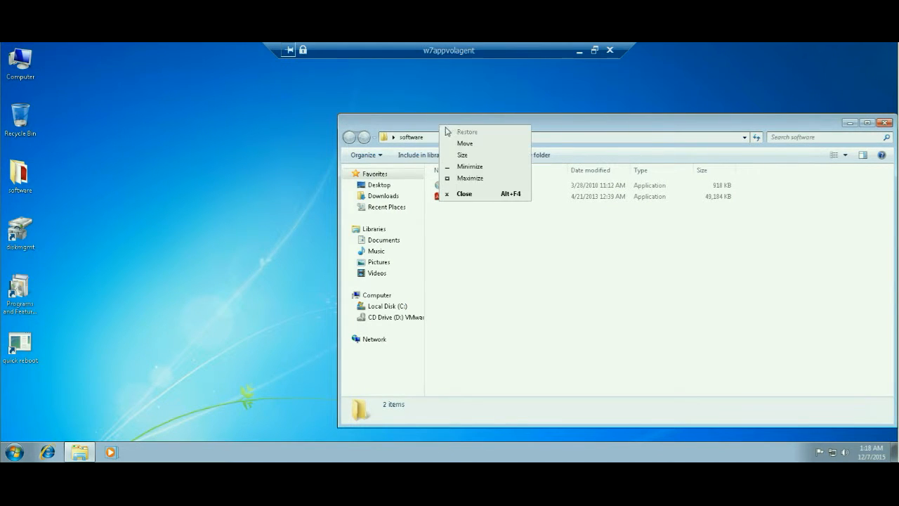
left_click(476, 195)
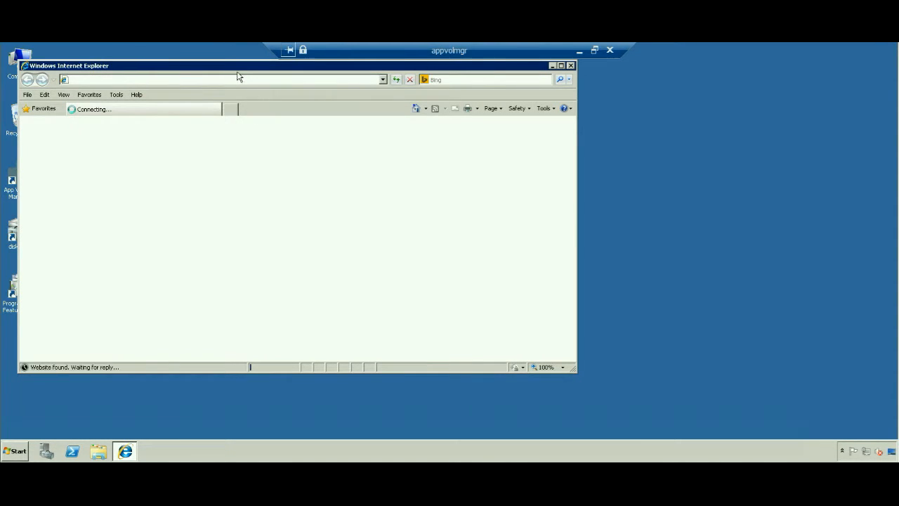
Step: Switch to Internet Explorer on appvolmgr, maximize it and log in to App Volumes Manager with the username and account password
double_click(234, 70)
left_click(409, 331)
left_click(434, 352)
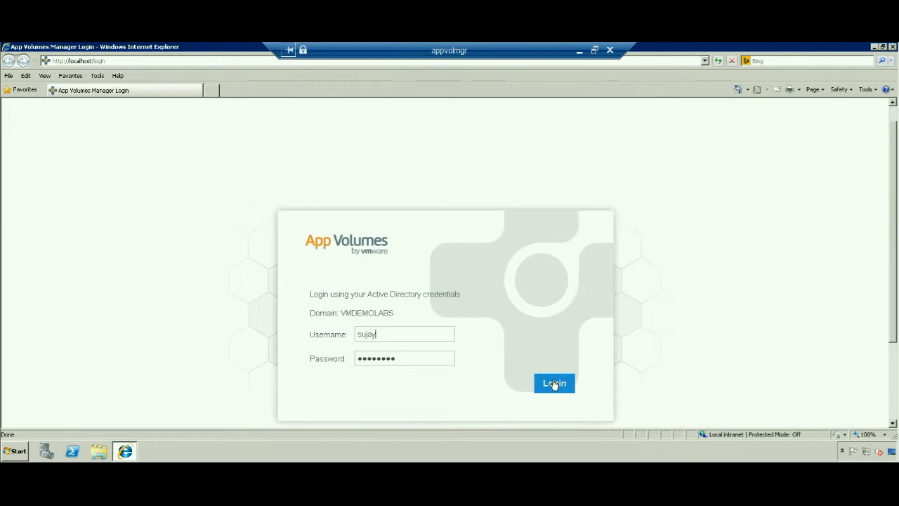
left_click(552, 382)
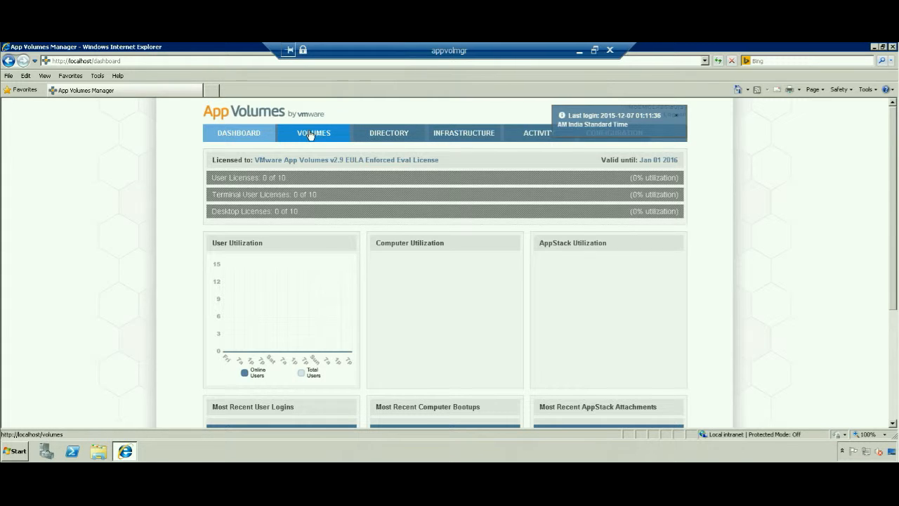
Step: Create an AppStack named AppStack-01 with the description "Applications : 7zip & Acrobat Reader", keeping the default storage, path and template
left_click(309, 135)
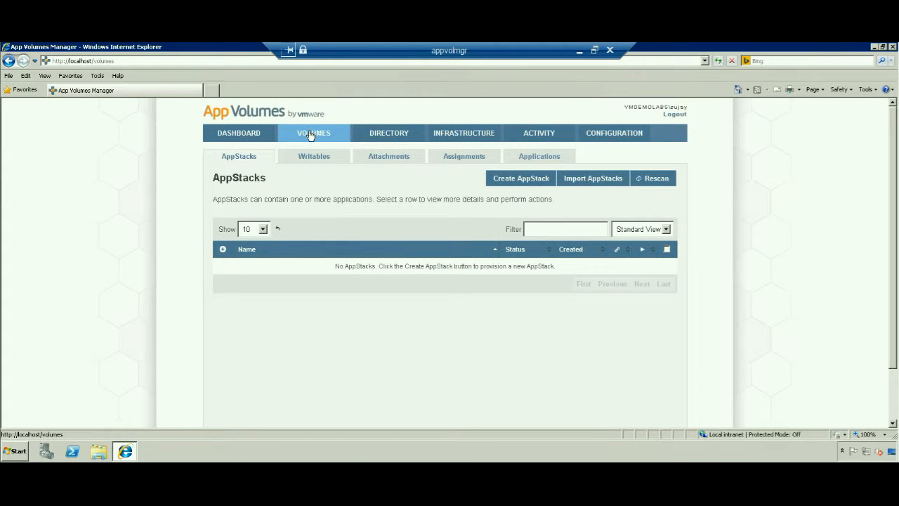
left_click(507, 181)
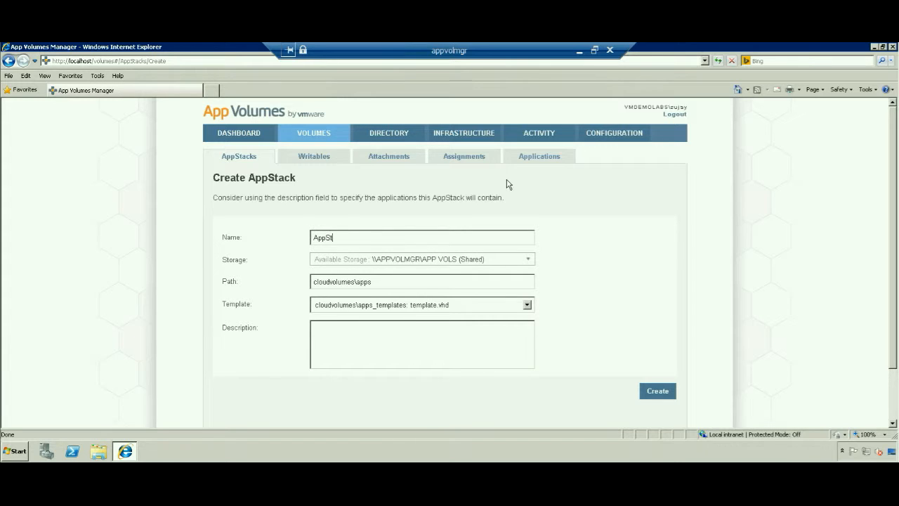
type("AppStack-01")
key("BackSpace")
type("Applications : 7zip & Acrobat R")
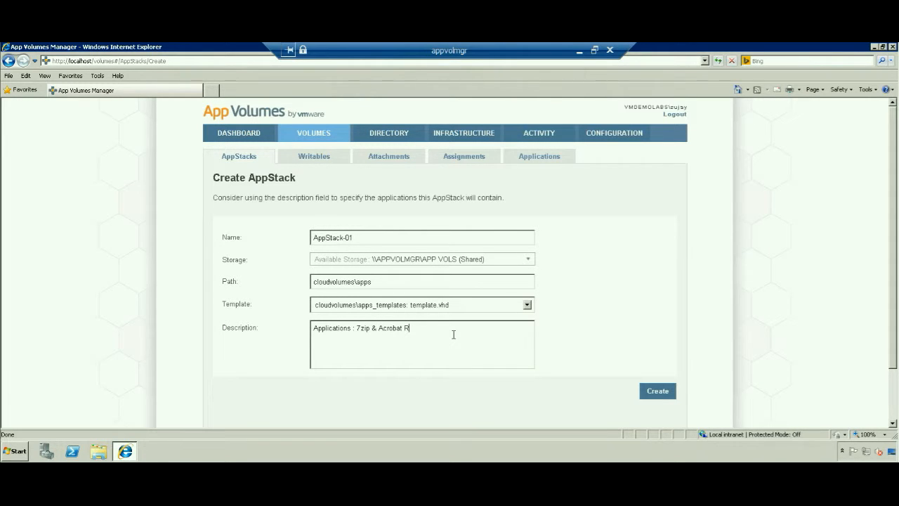
type("er")
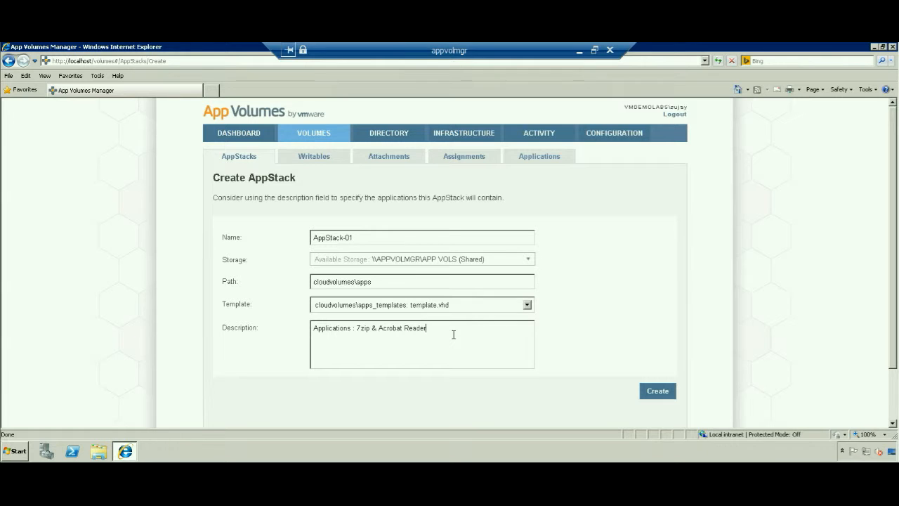
left_click(647, 387)
left_click(560, 294)
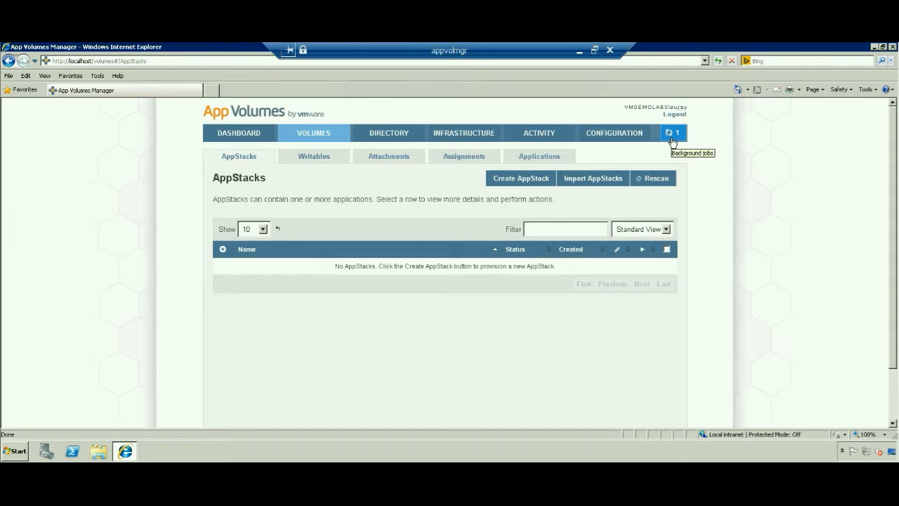
Step: Expand the AppStack-01 entry to review its details and open its provisioning page
left_click(382, 157)
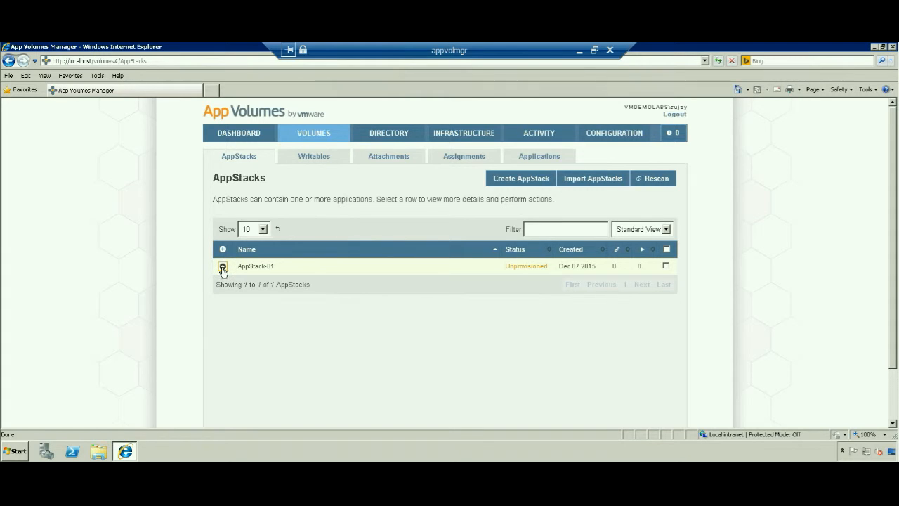
left_click(222, 267)
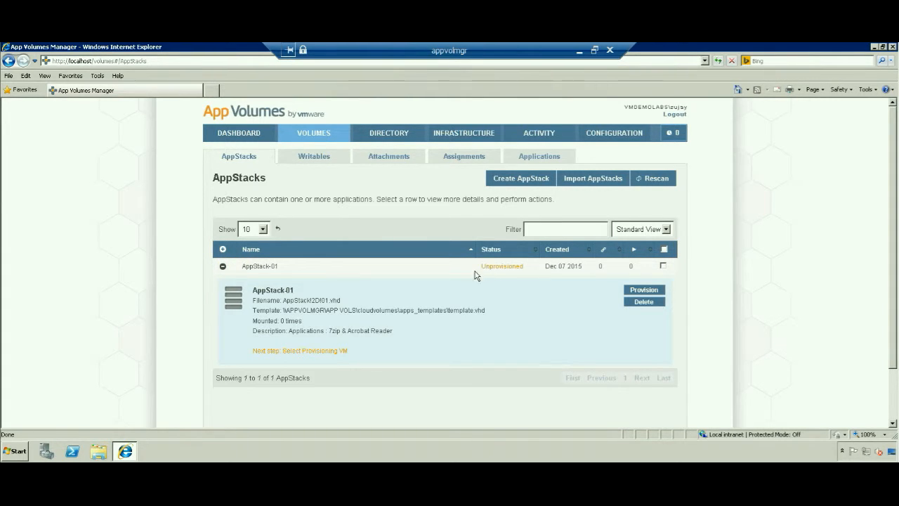
triple_click(349, 351)
left_click(492, 333)
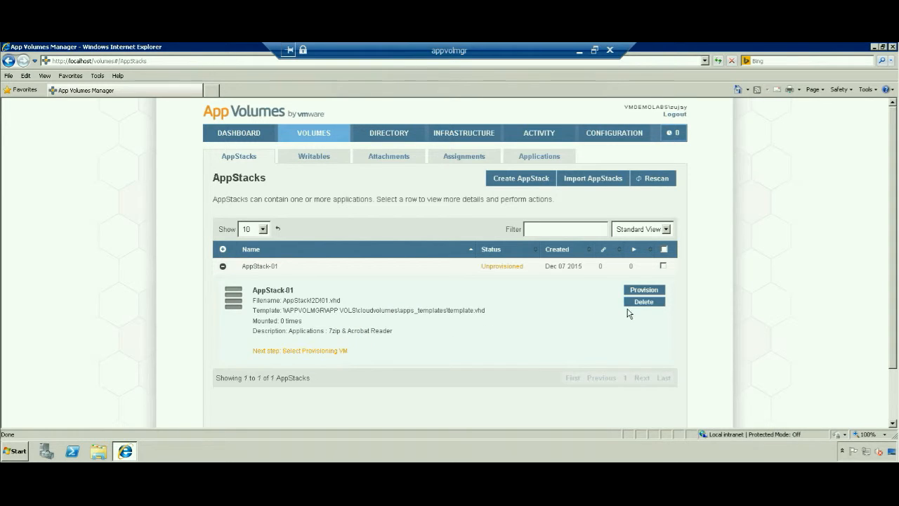
left_click(642, 290)
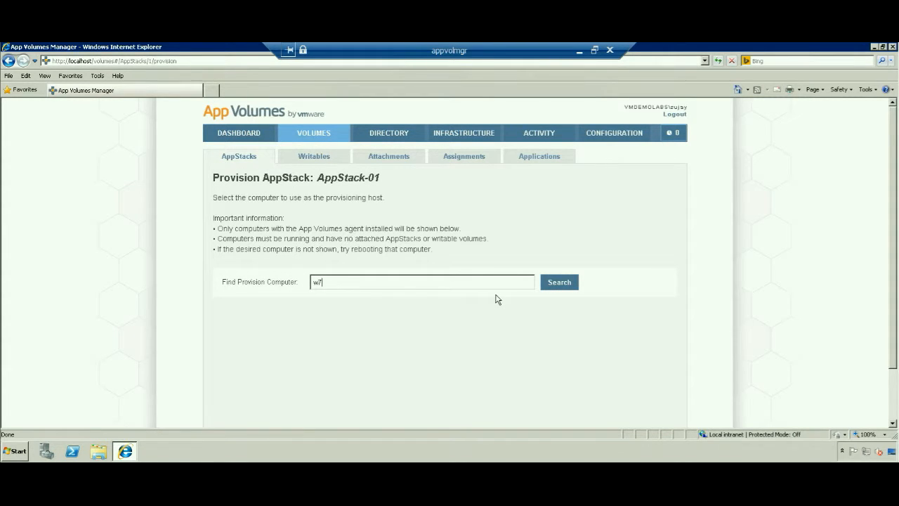
Step: Search for provisioning computers matching "w7", select W7APPVOLAGENT and start provisioning AppStack-01 on it
type("w7")
left_click(568, 288)
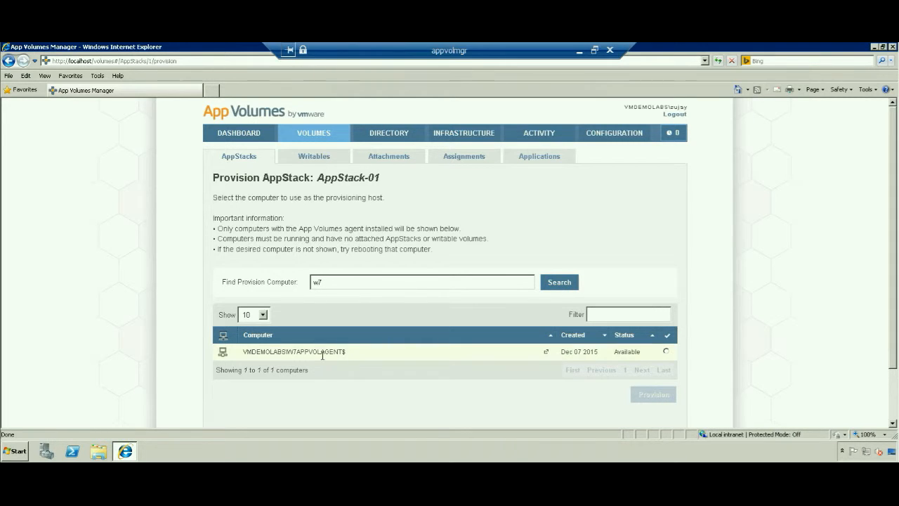
left_click_drag(289, 349, 344, 352)
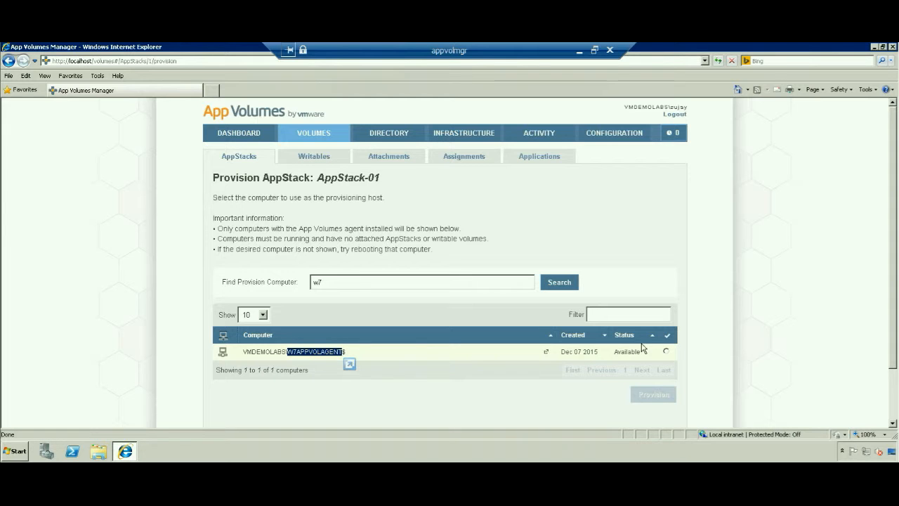
left_click(666, 352)
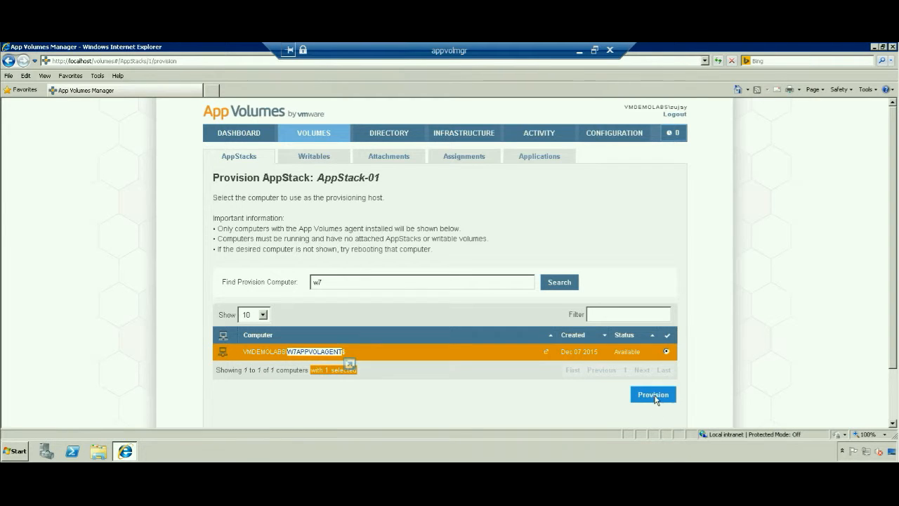
left_click(654, 397)
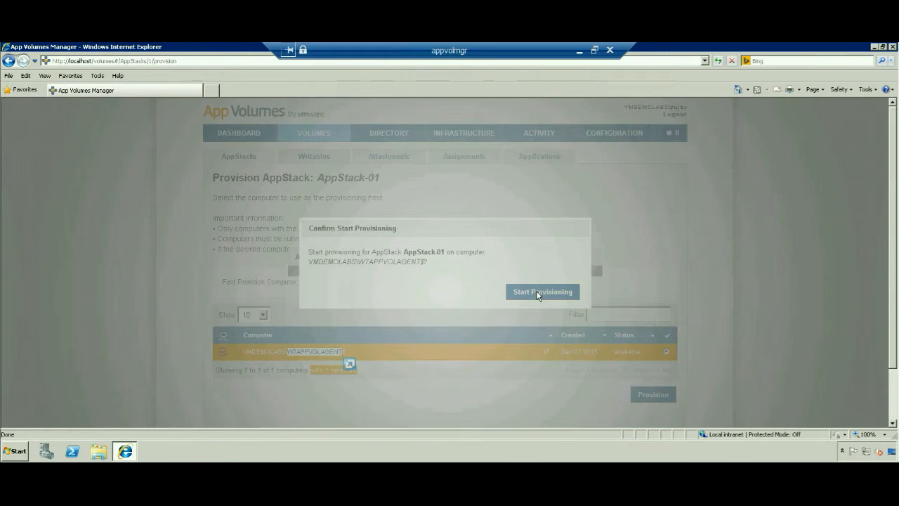
left_click(538, 292)
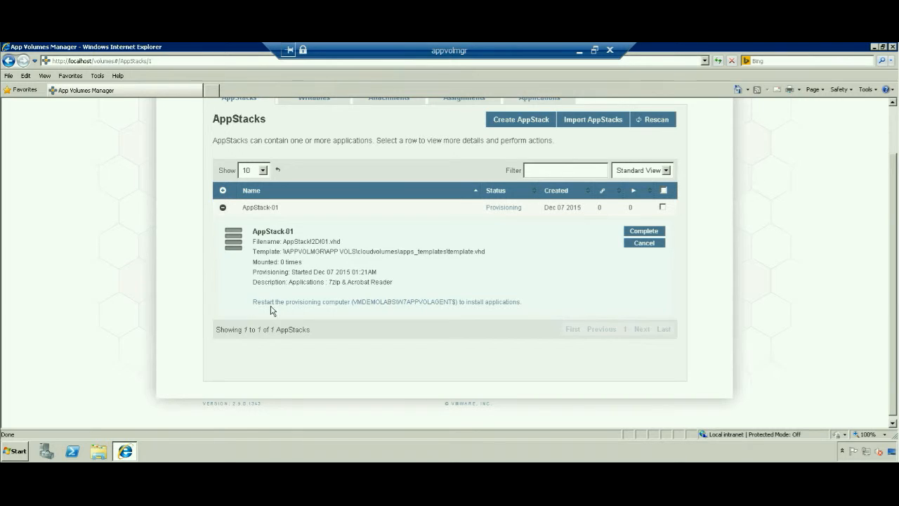
Step: Review the restart instruction for AppStack-01, switch to w7appvolagent and force an immediate reboot with "shutdown -r -f -t0"
triple_click(521, 302)
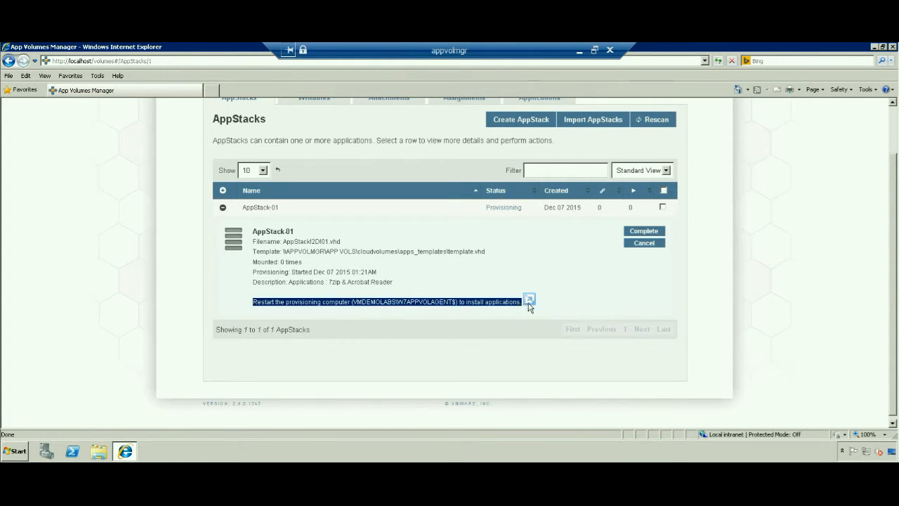
left_click(560, 303)
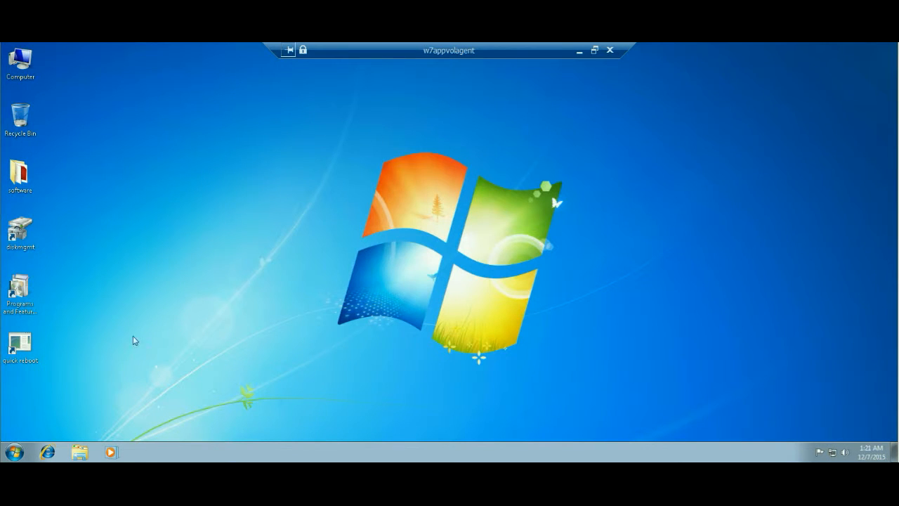
left_click(17, 450)
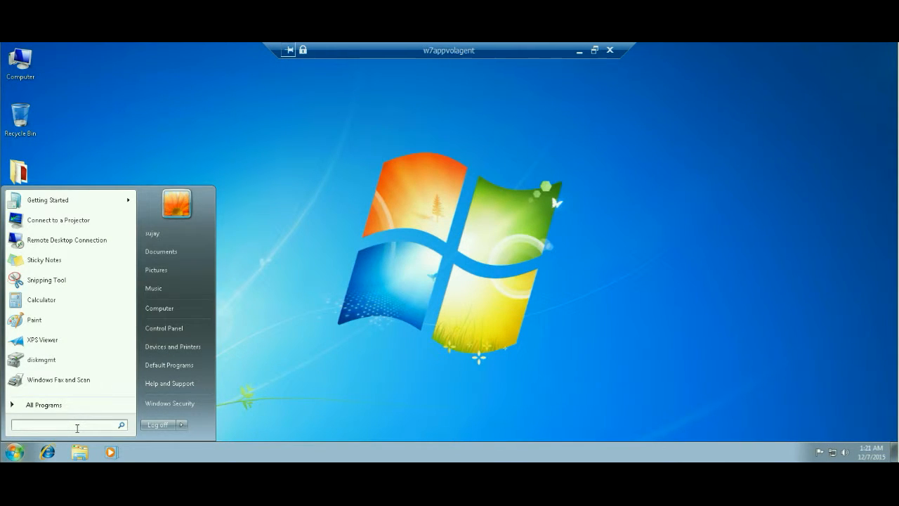
type("shutdown")
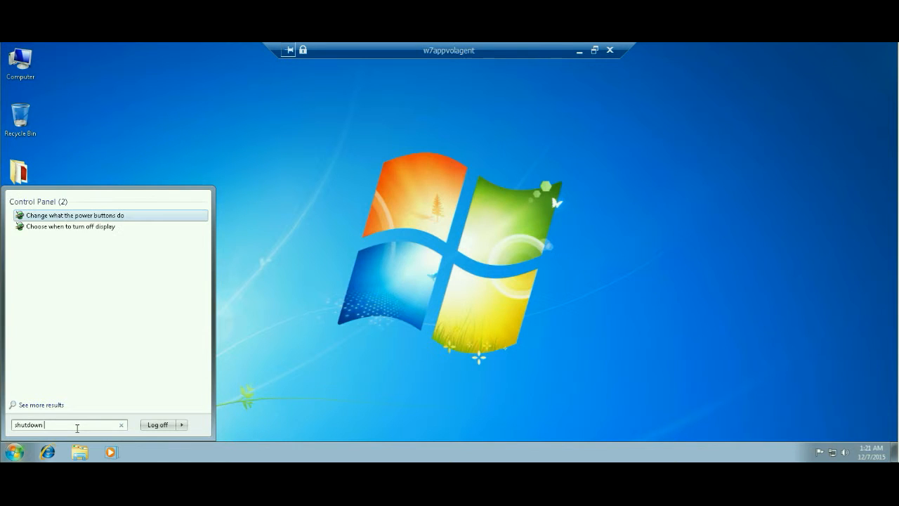
type(" -r -f")
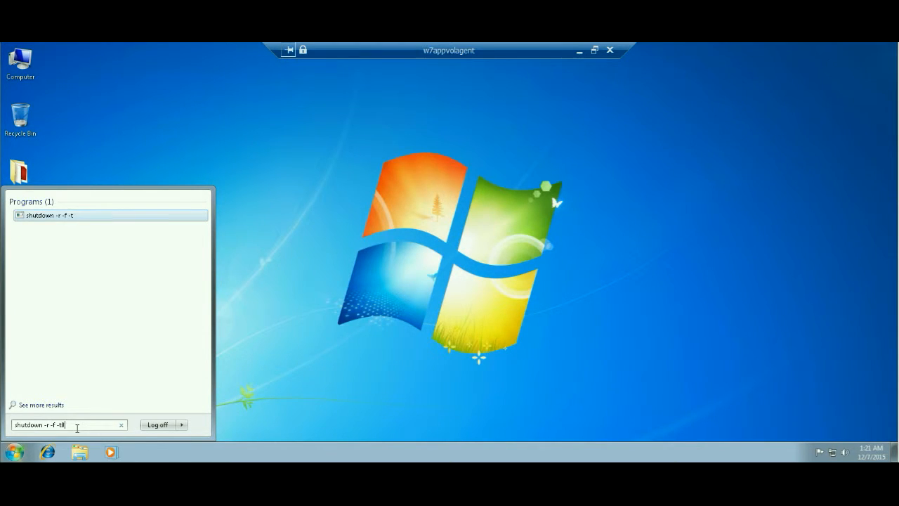
type(" -t0")
key("Return")
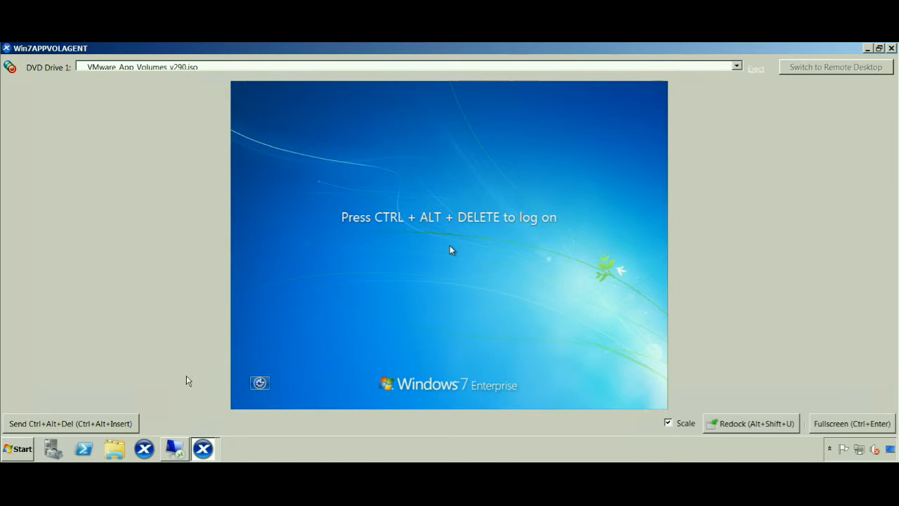
Step: Reconnect to w7appvolagent and inspect the CVApps volume on Disk 1 in Disk Management
right_click(178, 448)
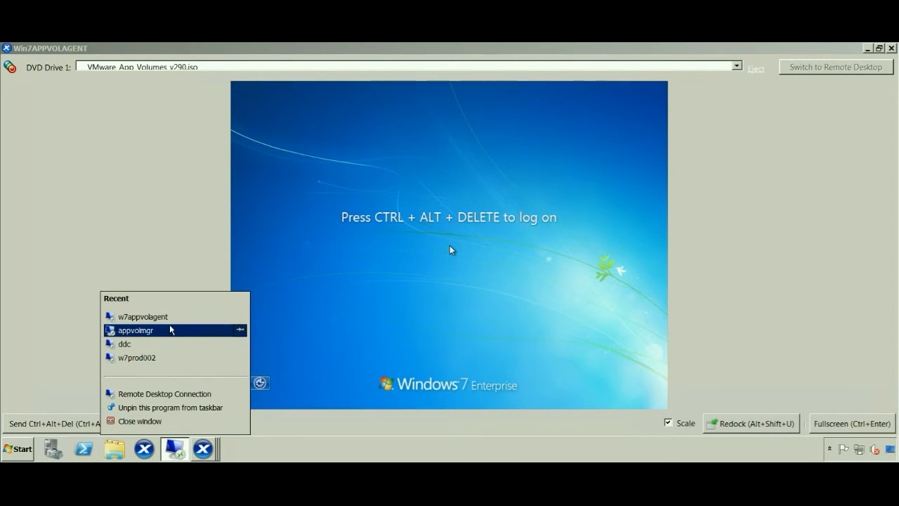
left_click(167, 320)
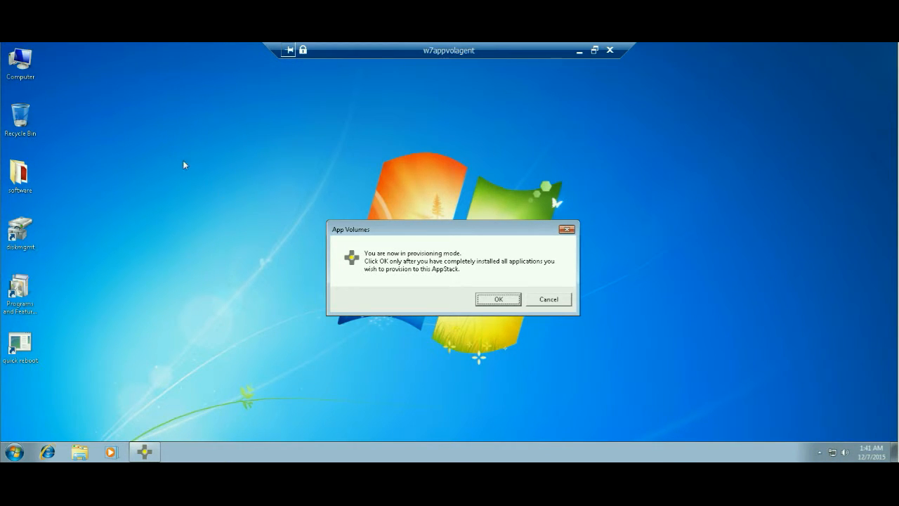
left_click(23, 227)
double_click(23, 227)
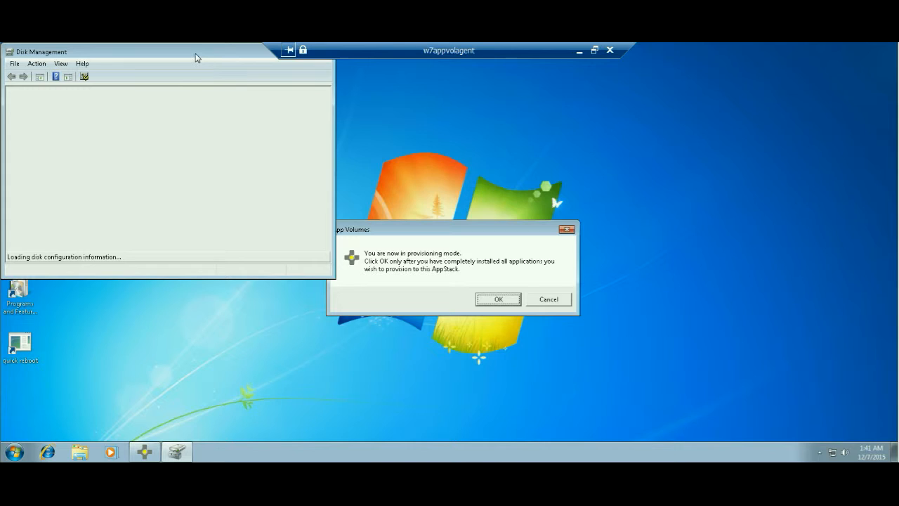
double_click(197, 54)
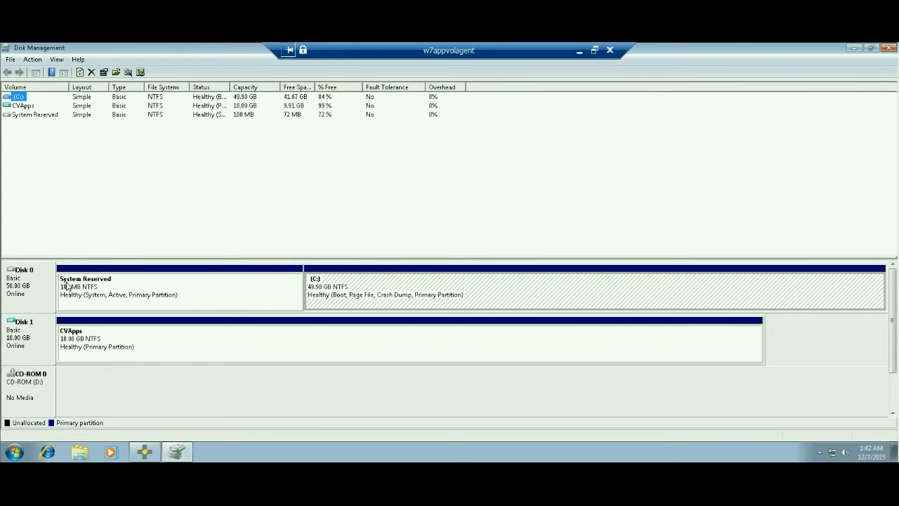
left_click(93, 333)
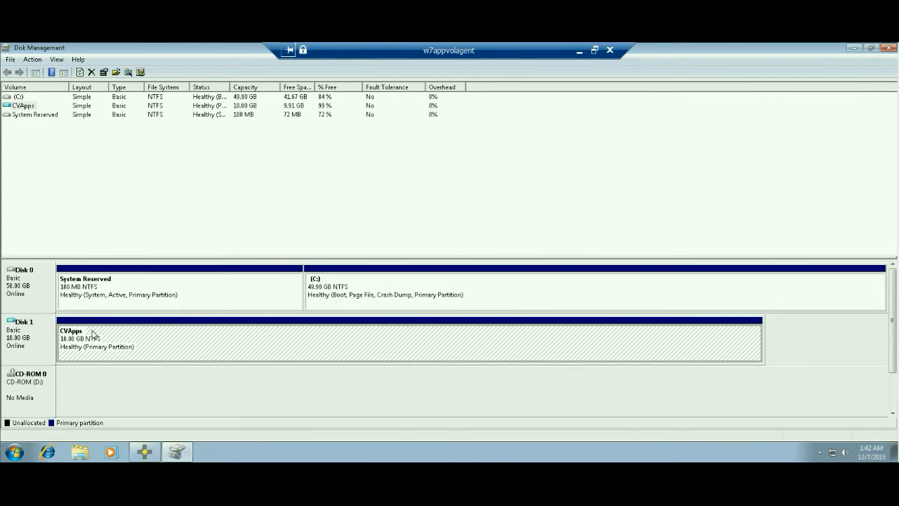
left_click(889, 48)
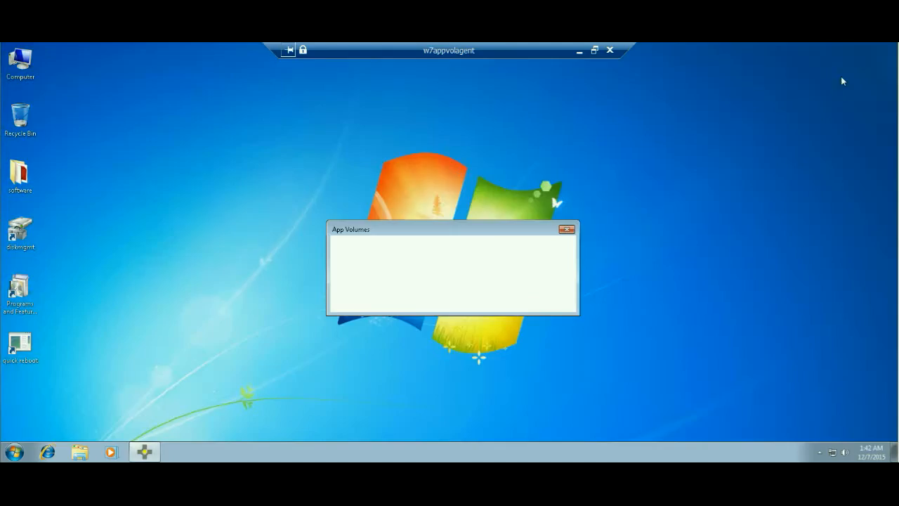
Step: Open the installed programs list and install 7-Zip 4.65 from the software folder using the default setup options
left_click(27, 298)
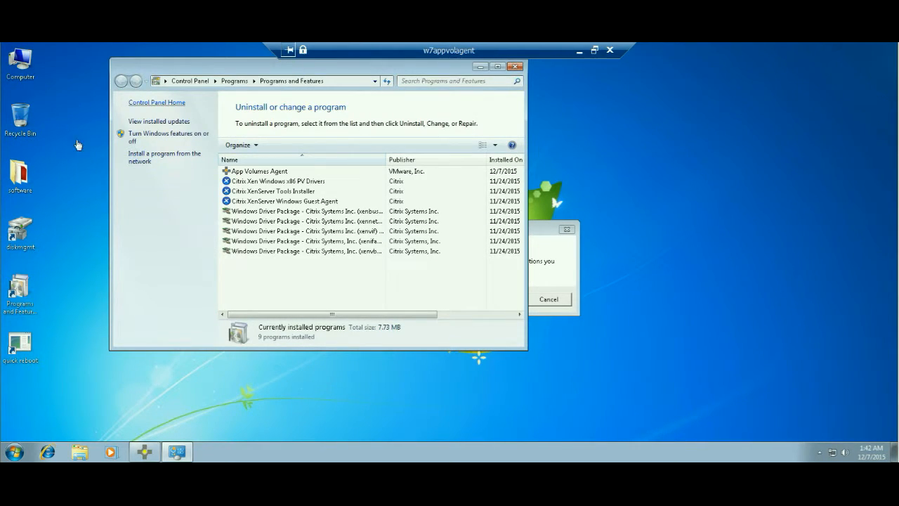
left_click(17, 182)
double_click(17, 181)
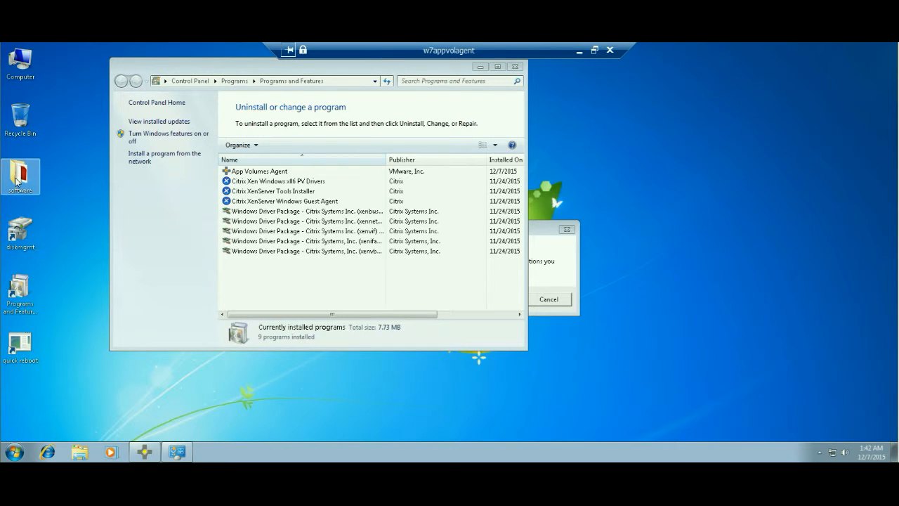
double_click(453, 187)
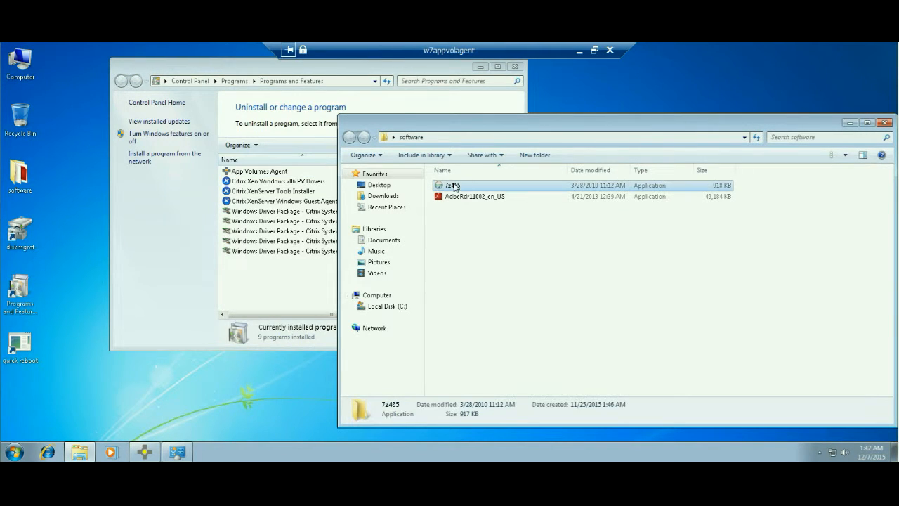
left_click(507, 330)
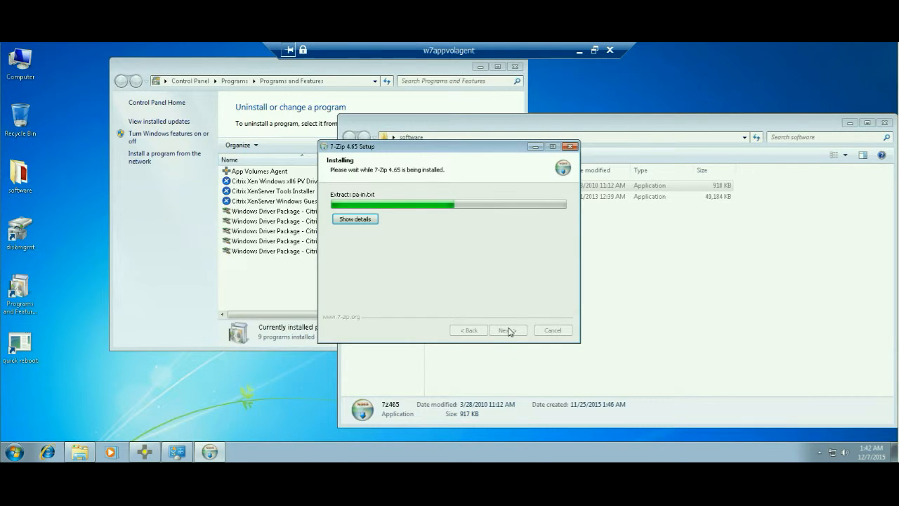
left_click(508, 330)
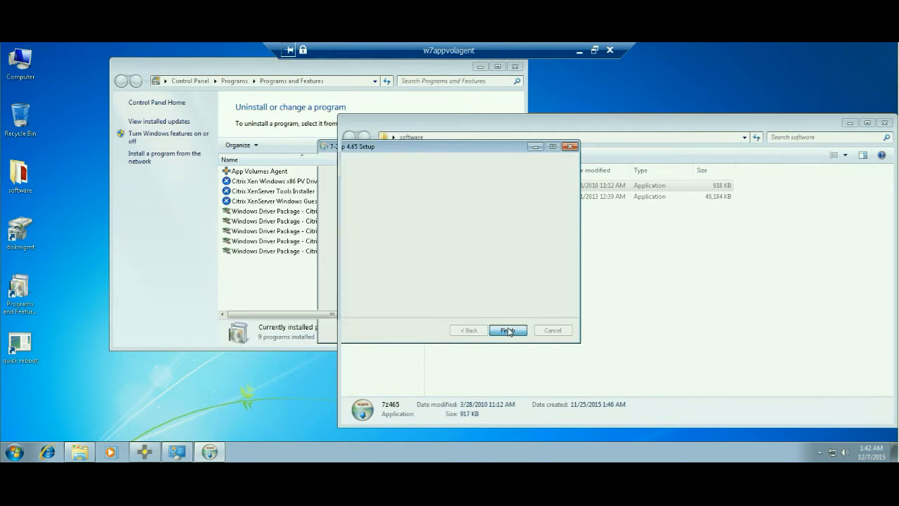
Step: Install Adobe Reader XI from AdbeRdr11002_en_US in the software folder and refresh the installed programs list
double_click(480, 197)
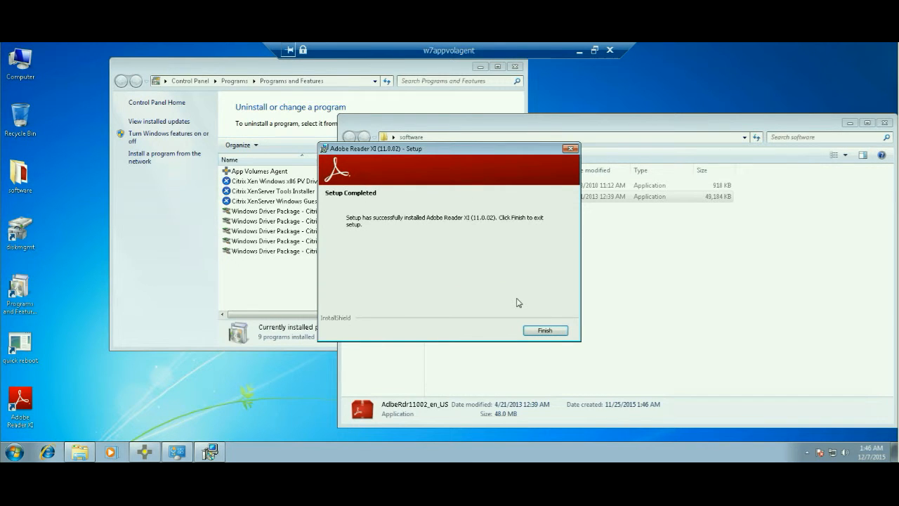
left_click(545, 330)
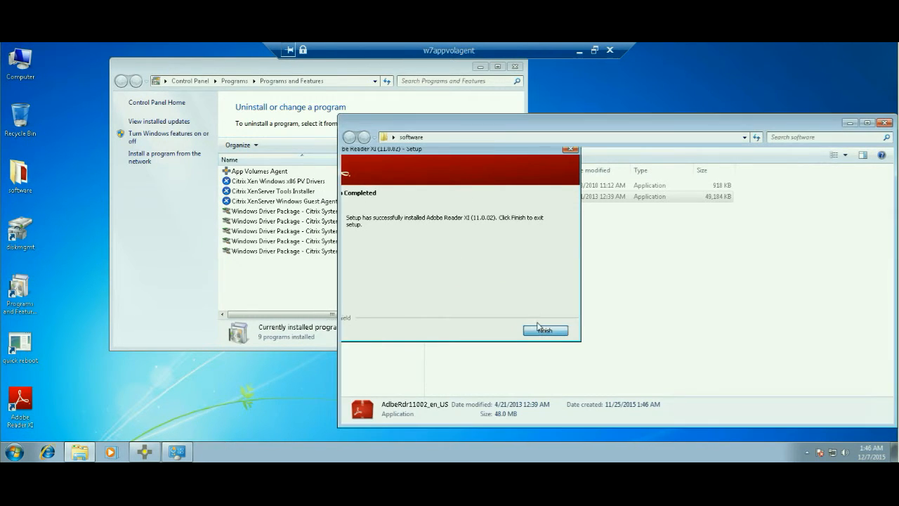
left_click(303, 288)
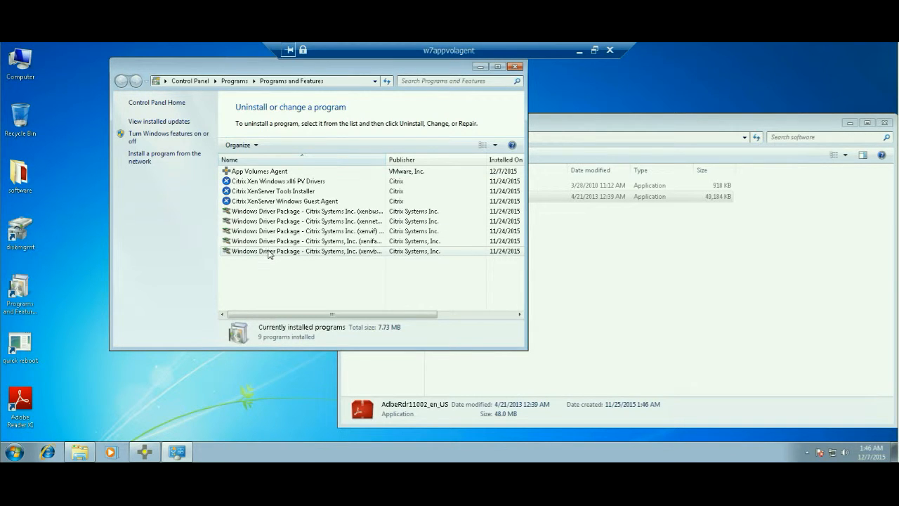
key("F5")
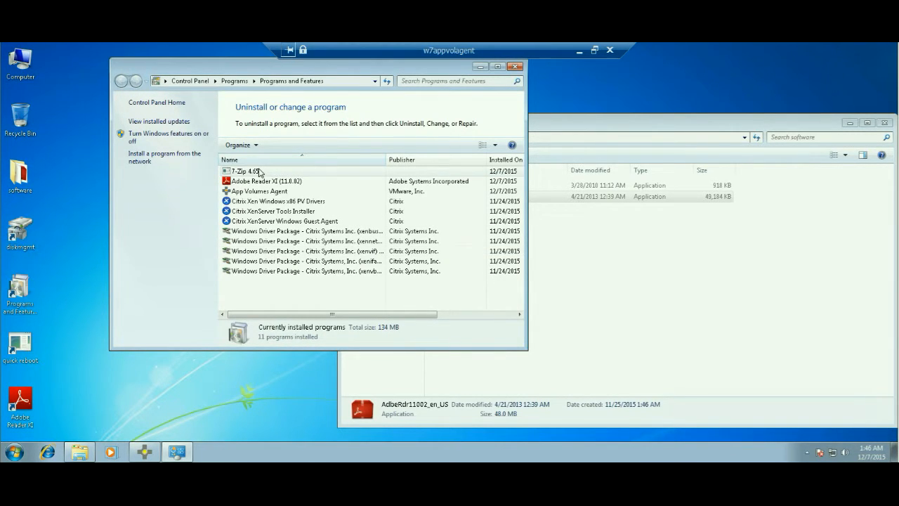
Step: Launch Adobe Reader XI for its first run, and close it along with the Programs and Features and software windows
double_click(19, 401)
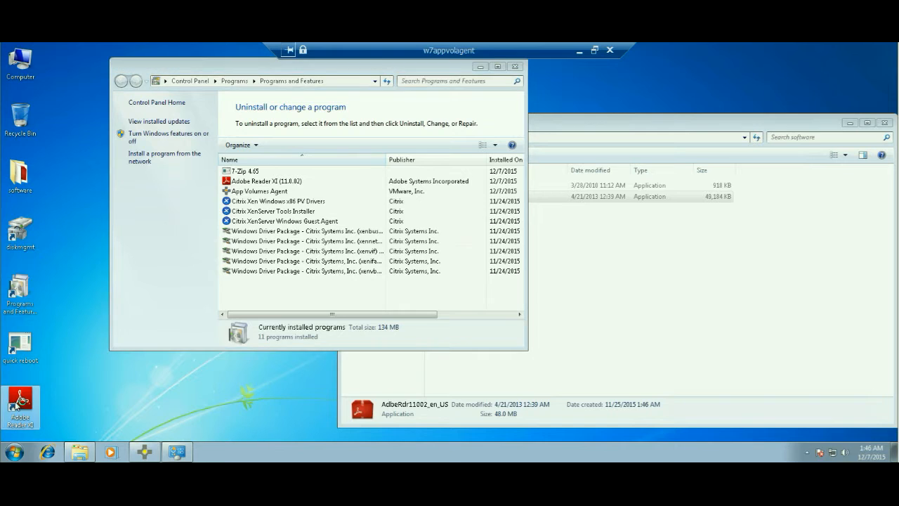
left_click(213, 341)
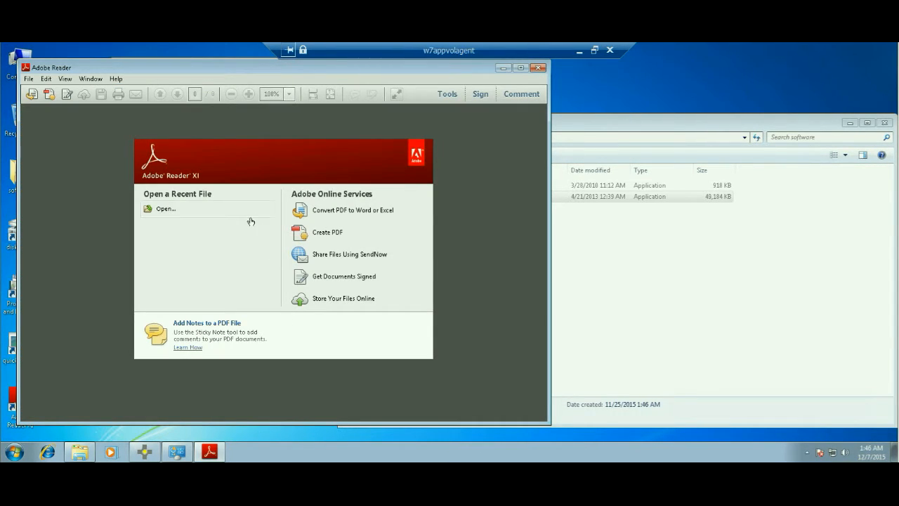
left_click(538, 68)
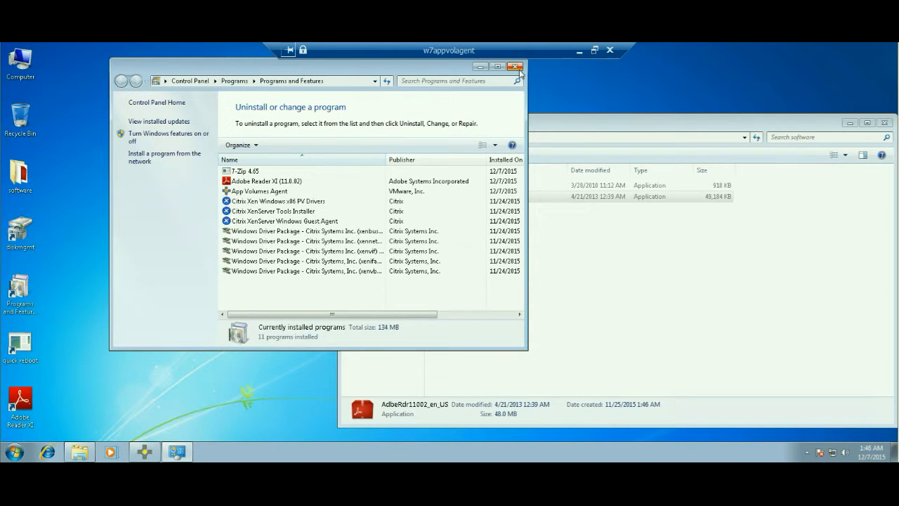
left_click(516, 67)
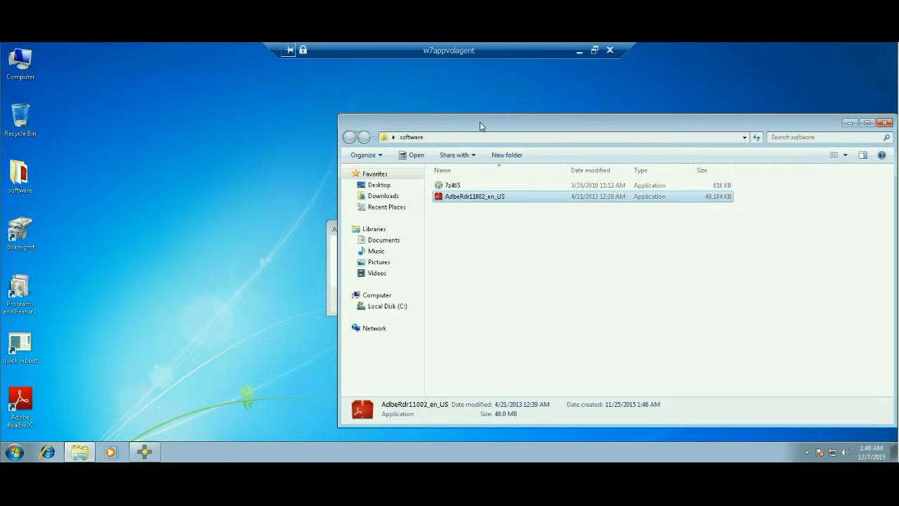
right_click(482, 124)
left_click(504, 191)
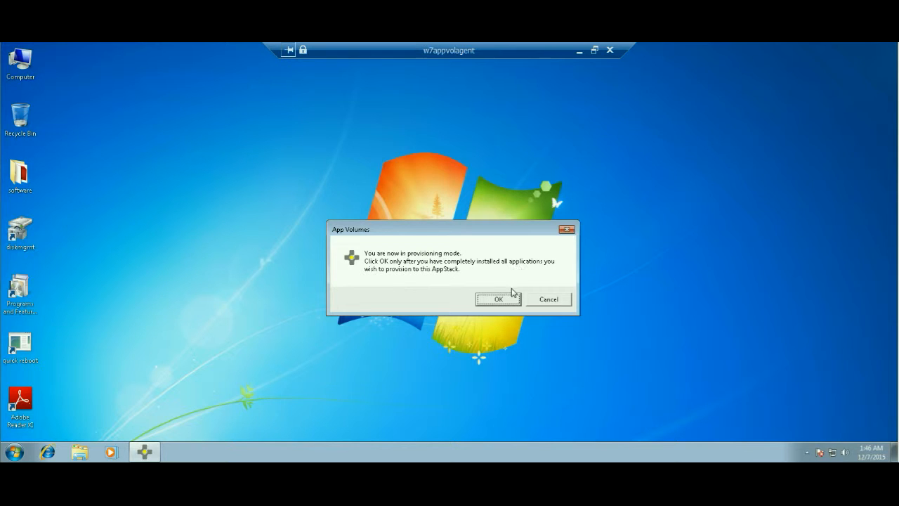
Step: Confirm that all applications are installed, finish provisioning with the system reboot and acknowledge the App Volumes completion dialog
left_click(500, 299)
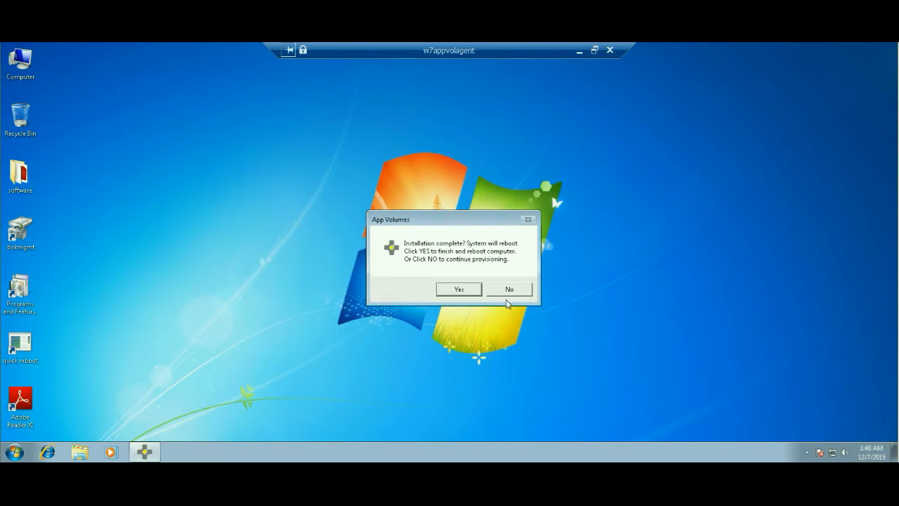
left_click(456, 290)
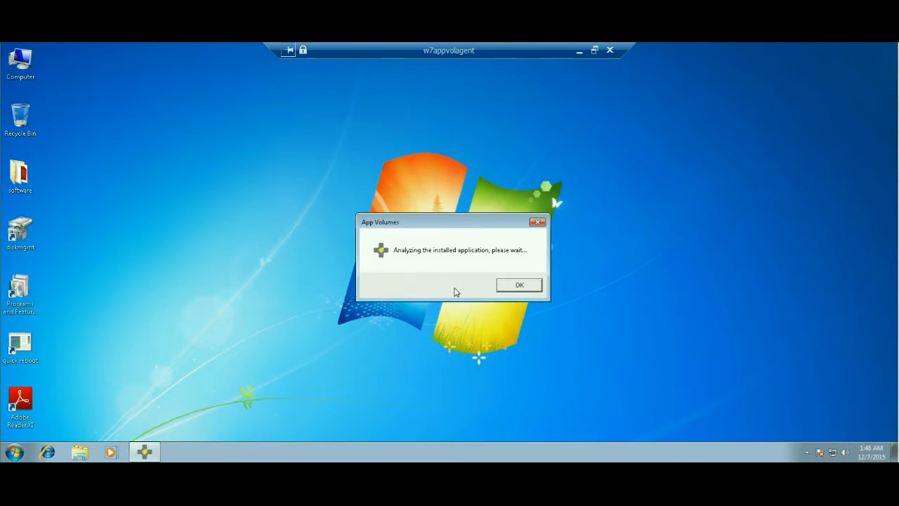
left_click(538, 286)
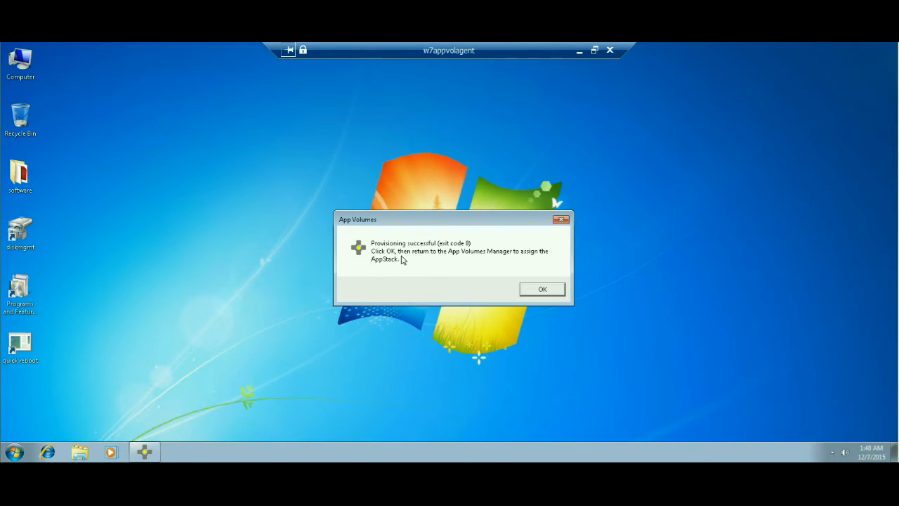
left_click(543, 289)
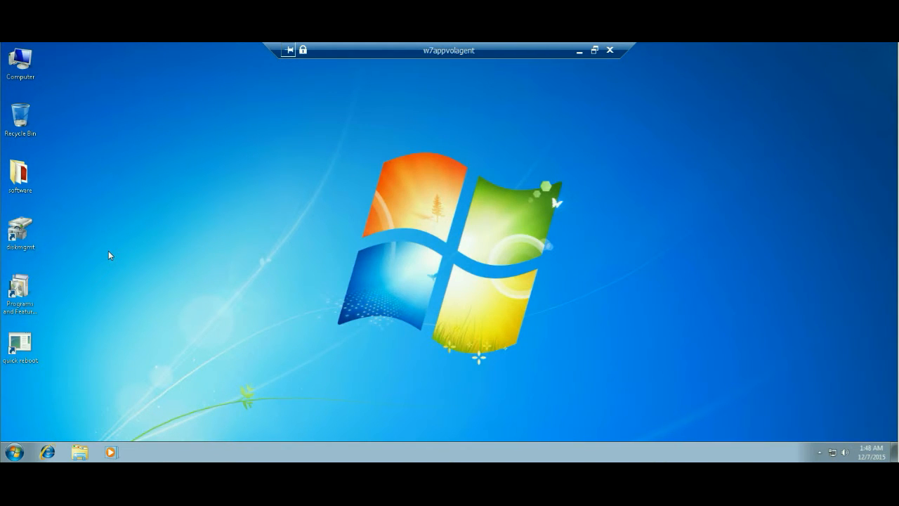
Step: Check the attached disks in Disk Management and the installed programs in Programs and Features on w7appvolagent
double_click(29, 225)
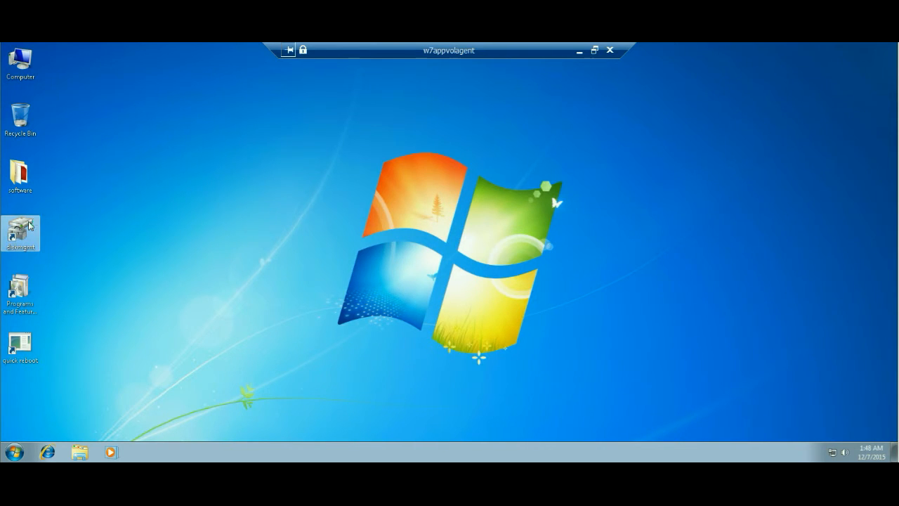
double_click(144, 55)
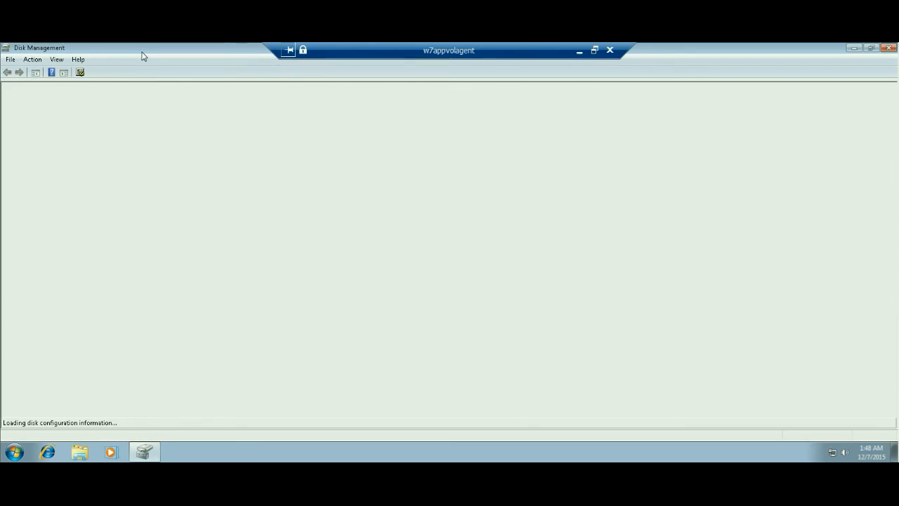
right_click(142, 56)
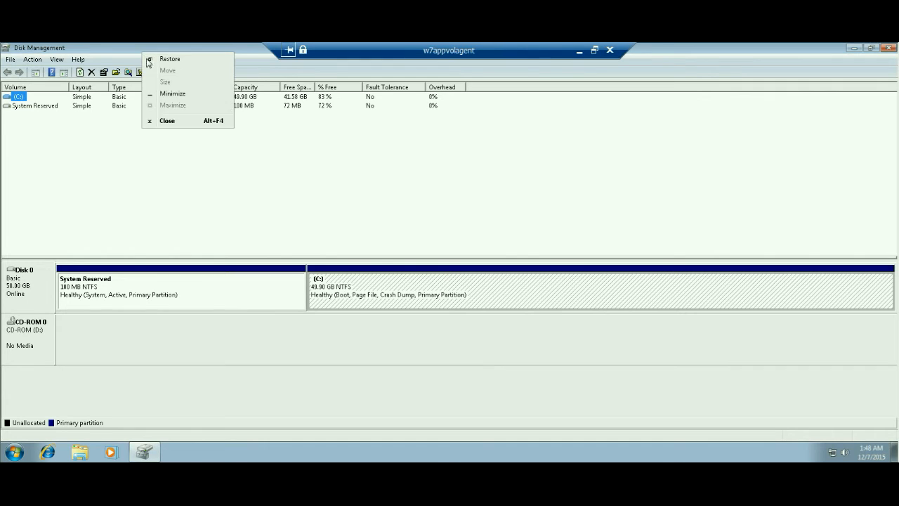
left_click(165, 121)
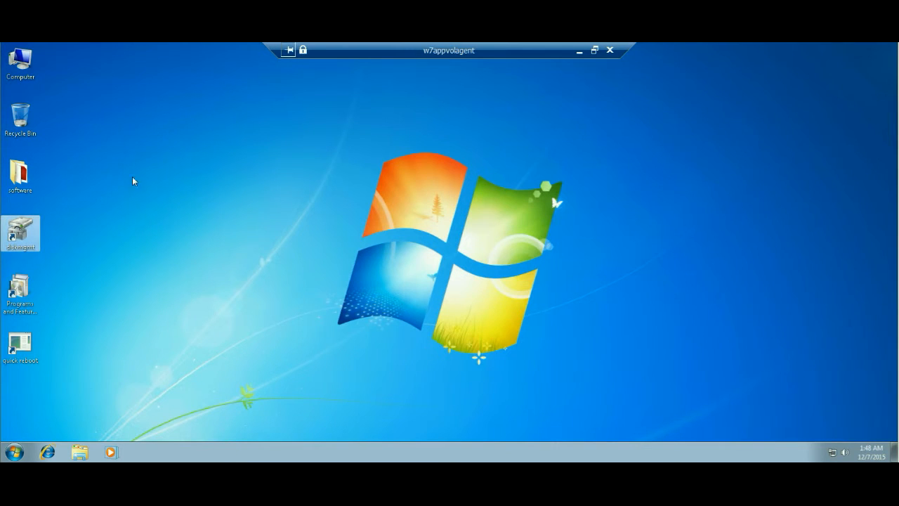
left_click(88, 243)
double_click(28, 291)
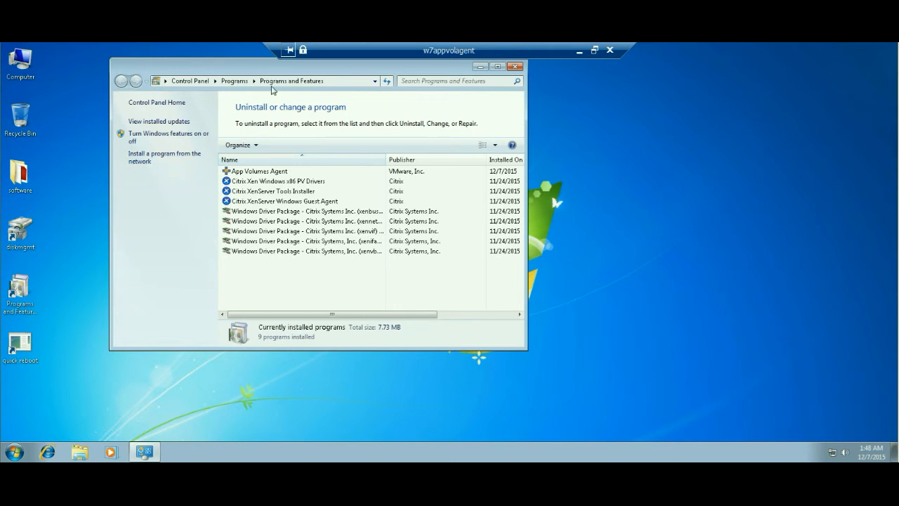
left_click(515, 66)
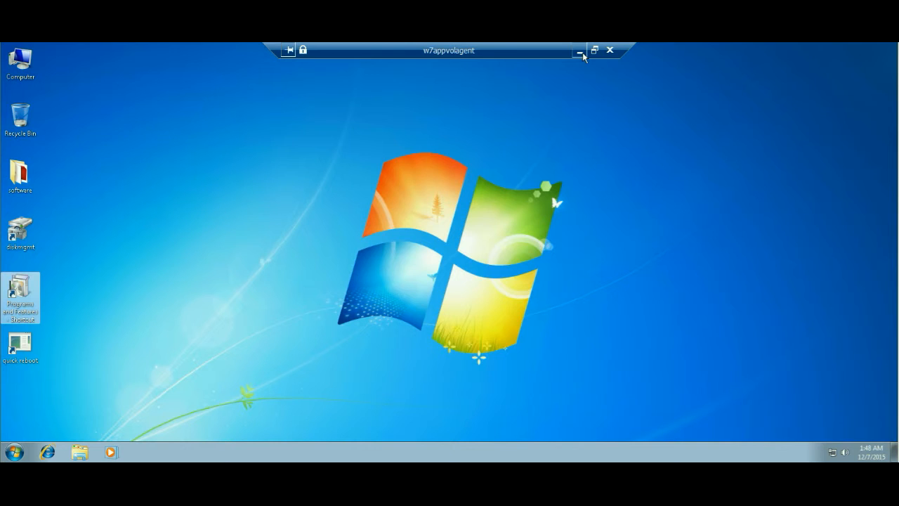
Step: Switch to the appvolmgr session and review the VHD size and captured applications of AppStack-01
left_click(581, 52)
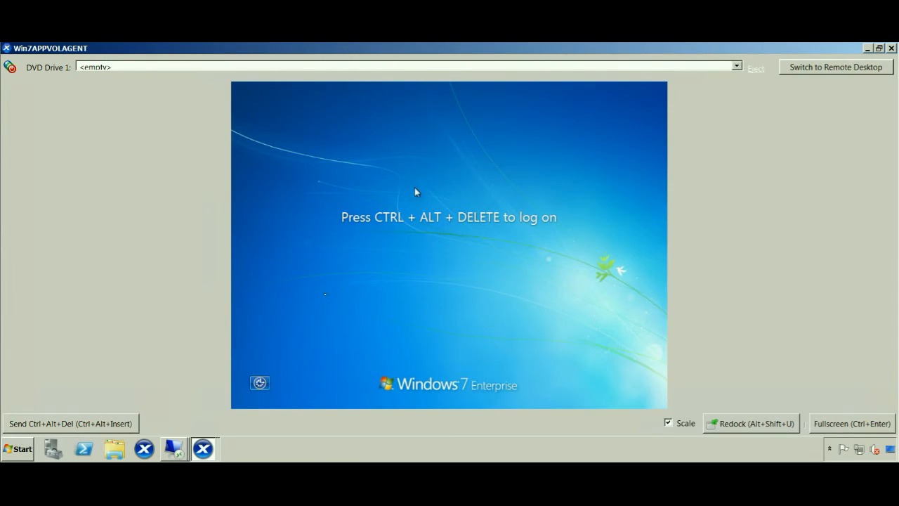
left_click(173, 448)
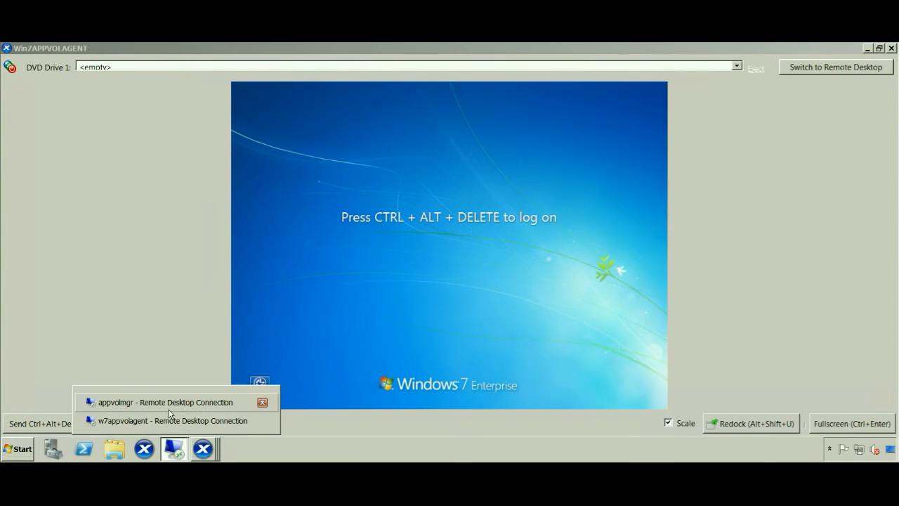
left_click(166, 402)
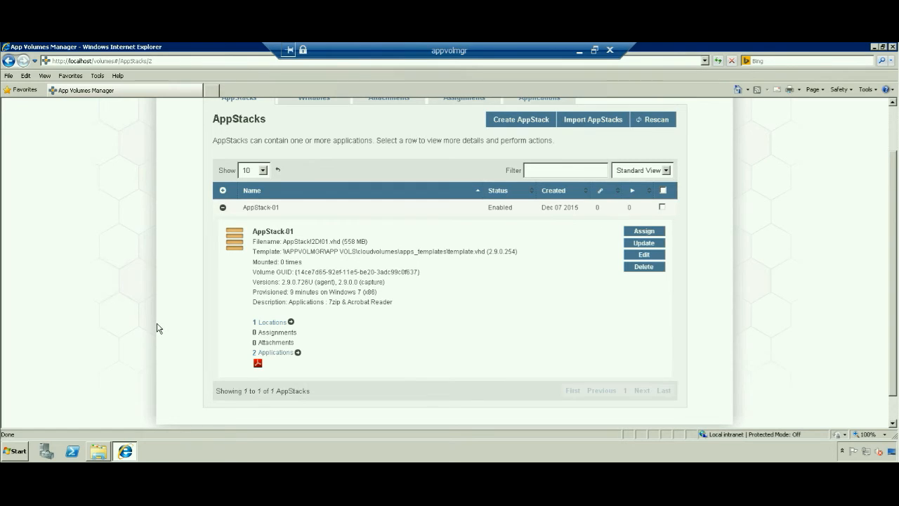
left_click_drag(344, 241, 367, 241)
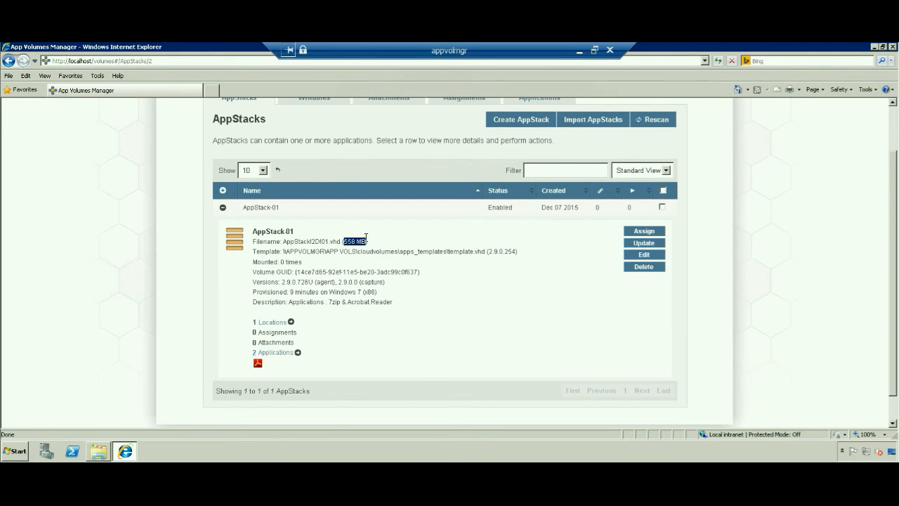
left_click(282, 353)
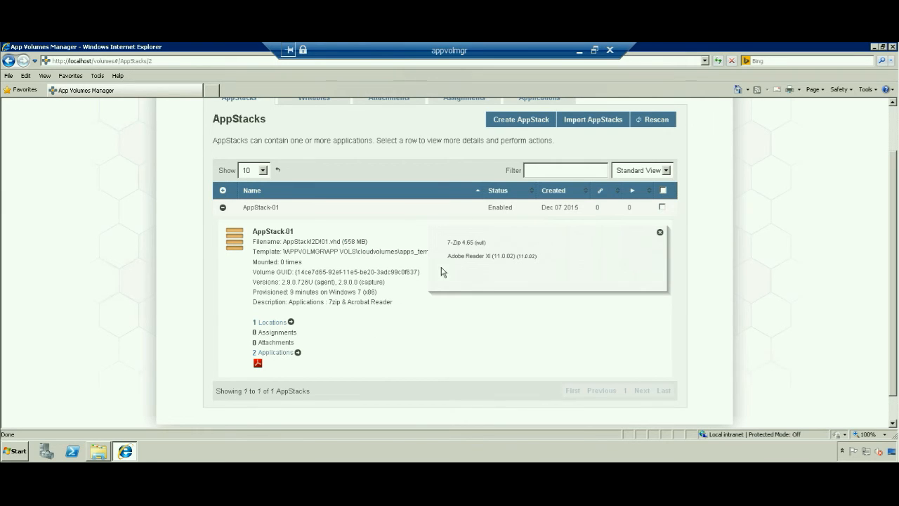
double_click(453, 257)
left_click(659, 232)
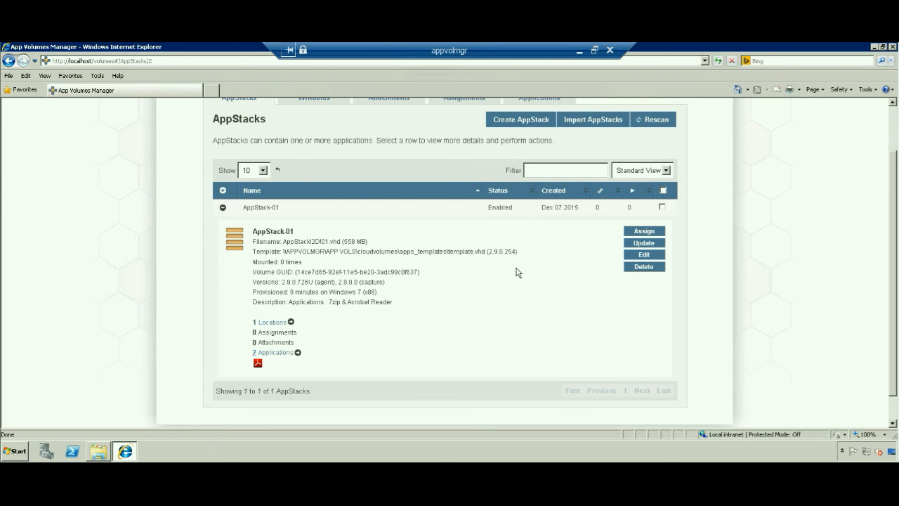
Step: Examine the AppStack VHD and metadata files in the cloudvolumes apps folder
left_click(99, 453)
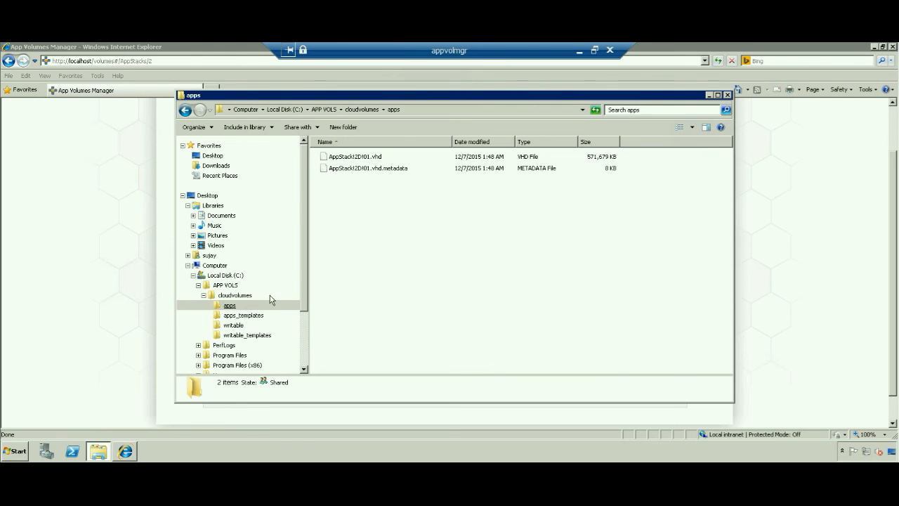
left_click(355, 158)
left_click(385, 201)
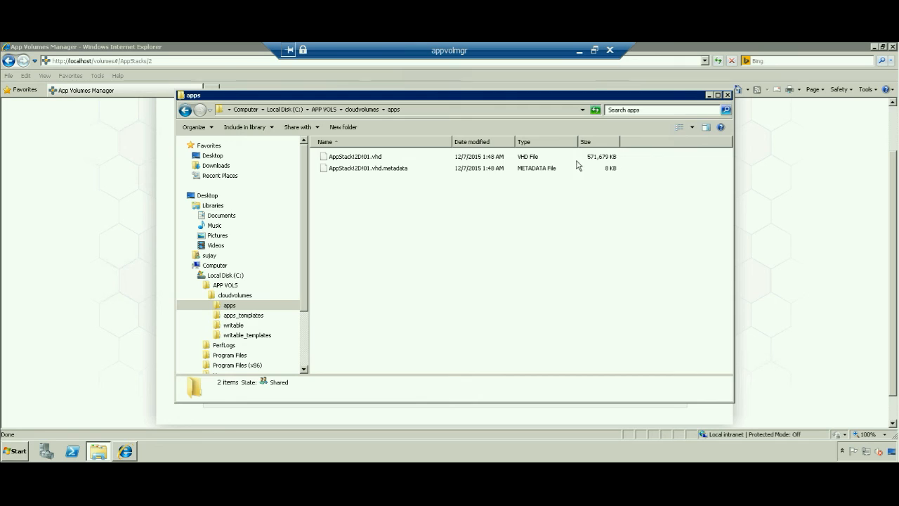